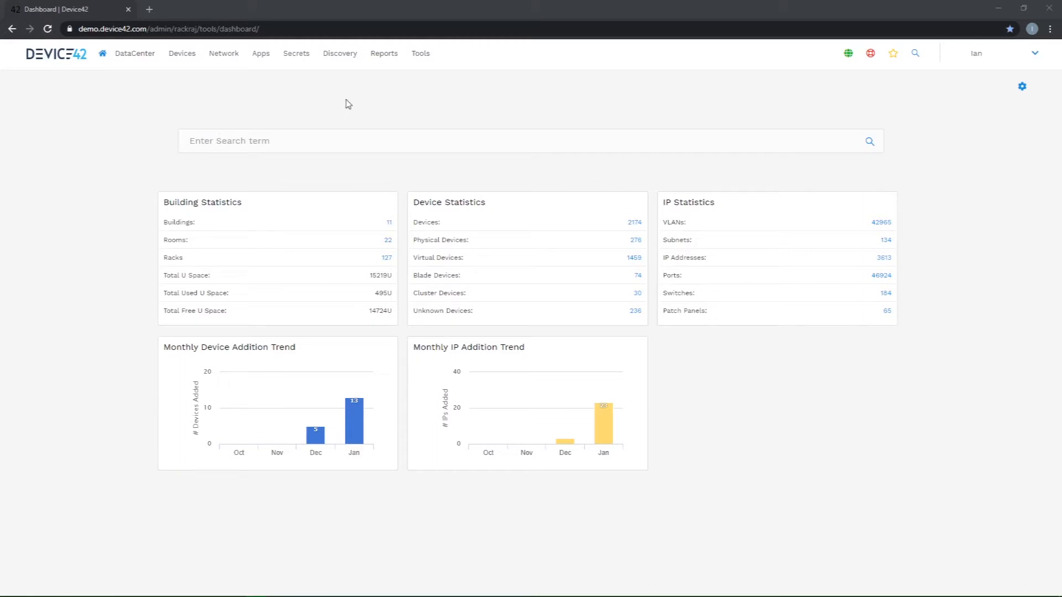
Step: Open Advanced Reporting and start creating a new Advanced Report
{"action": "left_click", "coordinate": [388, 60]}
{"action": "left_click", "coordinate": [400, 70]}
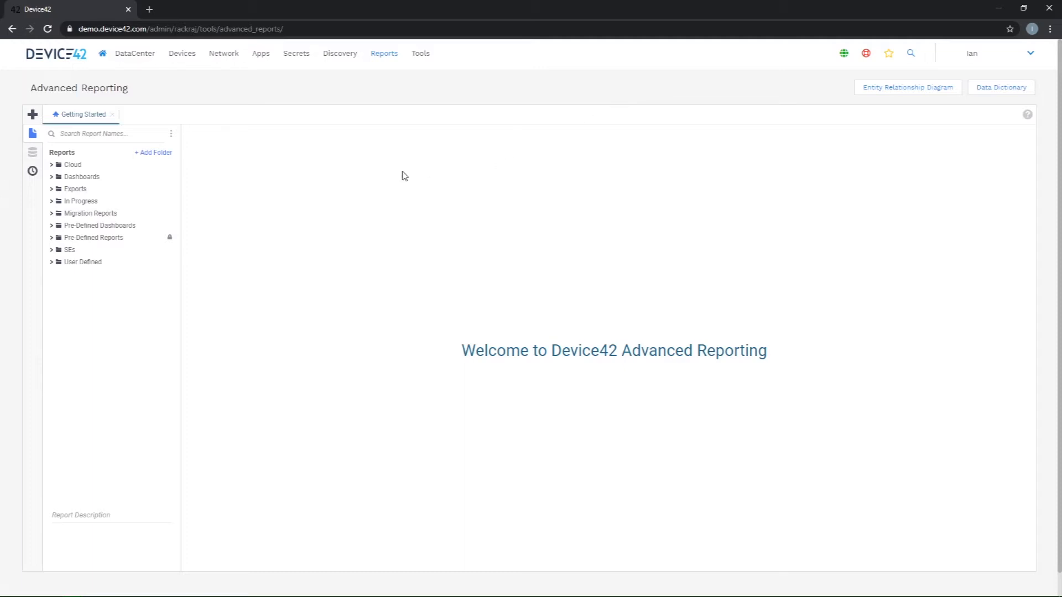
{"action": "left_click", "coordinate": [32, 113]}
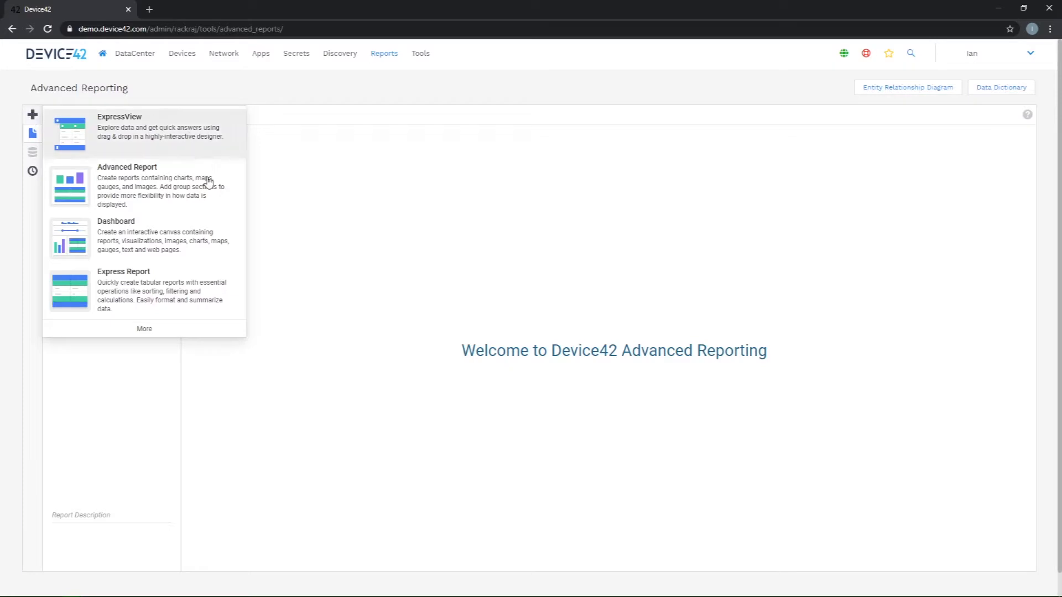
{"action": "left_click", "coordinate": [175, 189]}
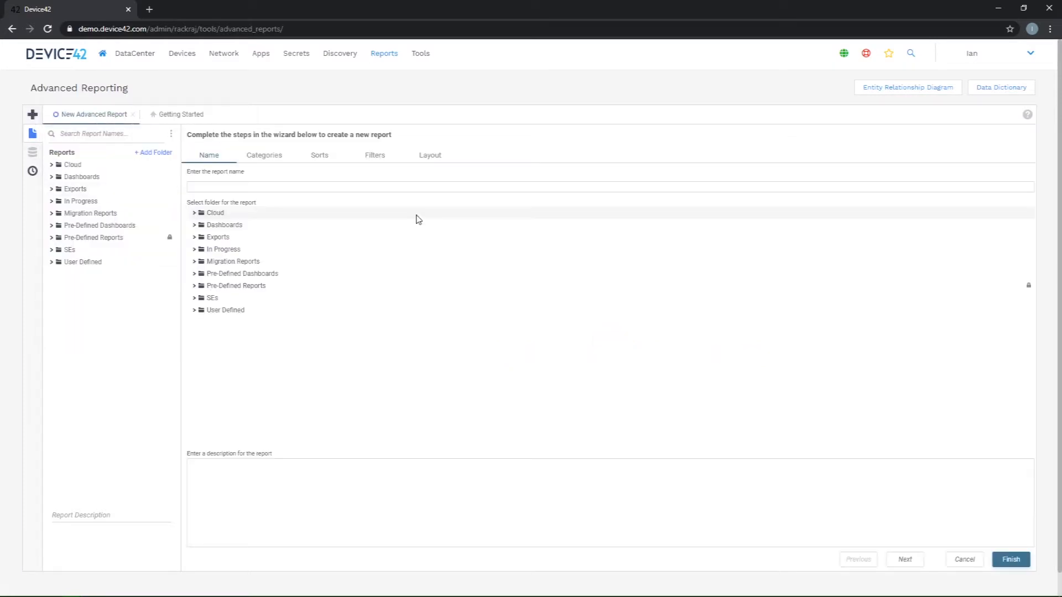
Step: Name the report New Report, choose the account owner's personal folder under SEs as its location, and continue to the categories
{"action": "left_click", "coordinate": [376, 189]}
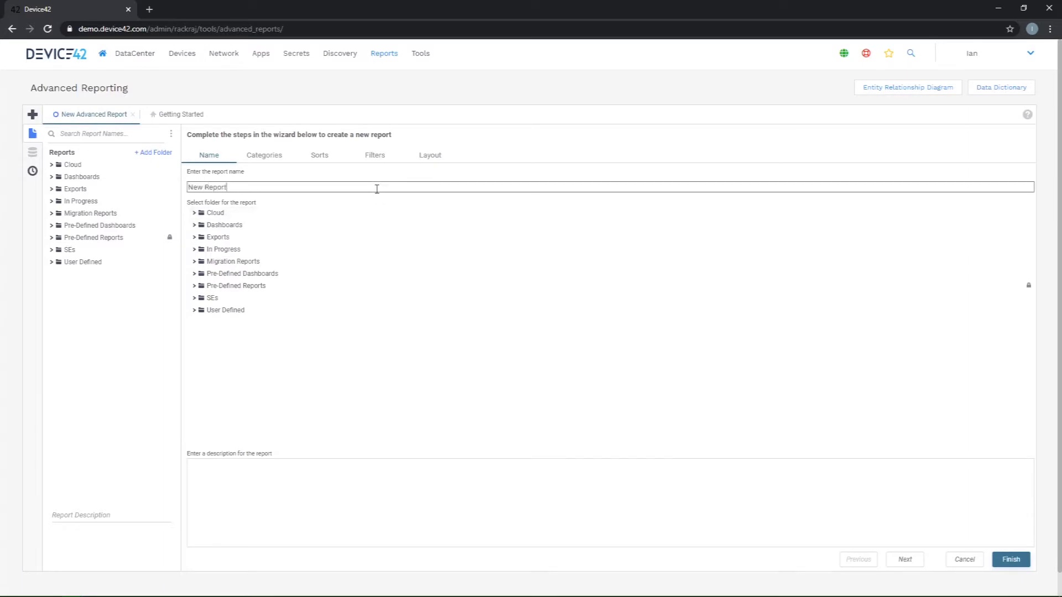
{"action": "left_click", "coordinate": [195, 299]}
{"action": "scroll", "coordinate": [230, 415], "scroll_direction": "down", "scroll_amount": 2}
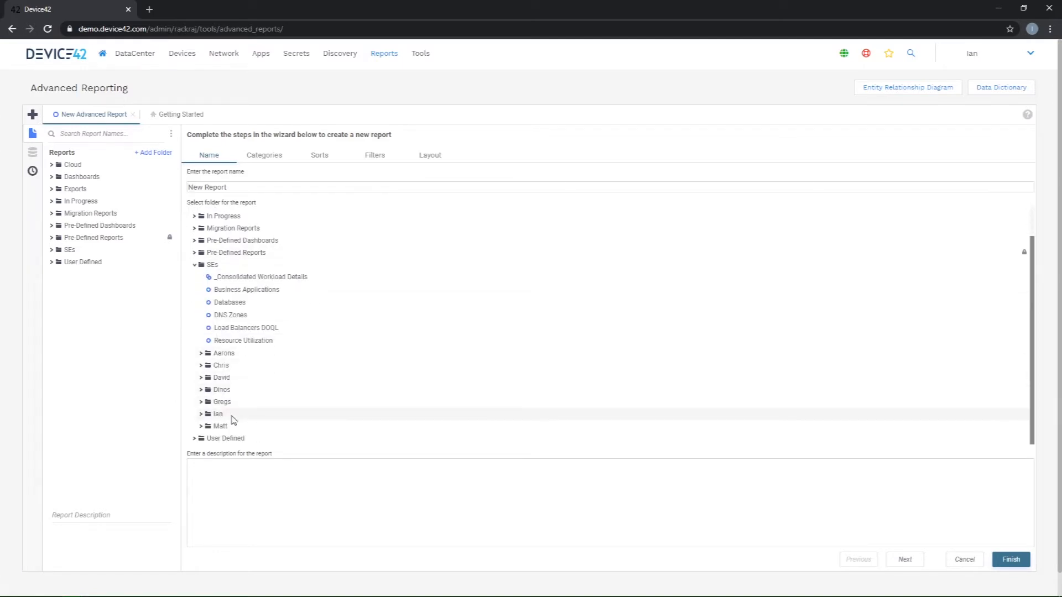
{"action": "left_click", "coordinate": [232, 418]}
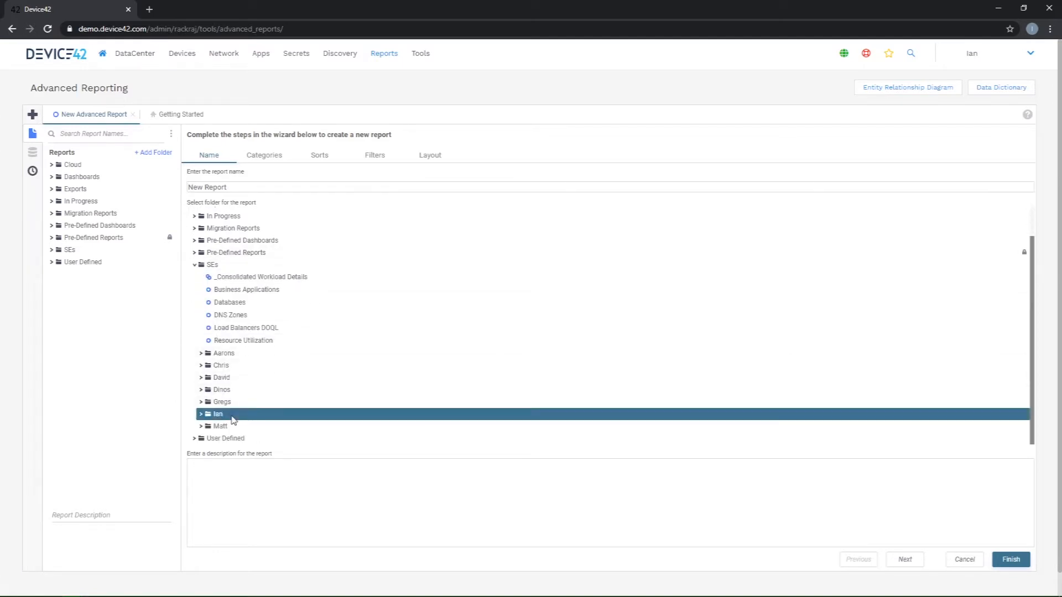
{"action": "left_click", "coordinate": [907, 565]}
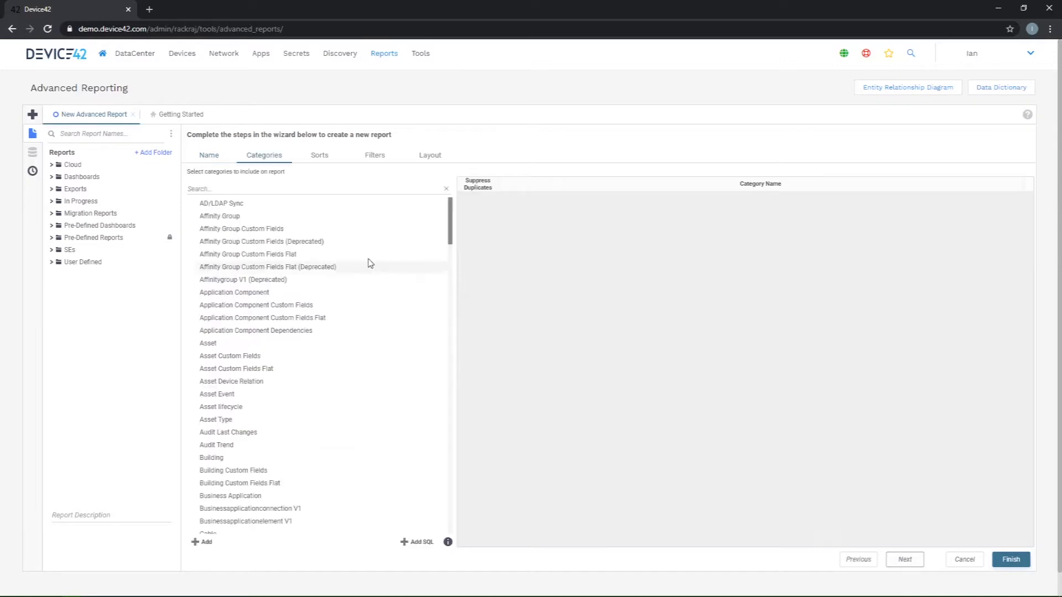
Step: Find the Device category by searching for "devi", add it to the report, and clear the search
{"action": "left_click", "coordinate": [218, 187]}
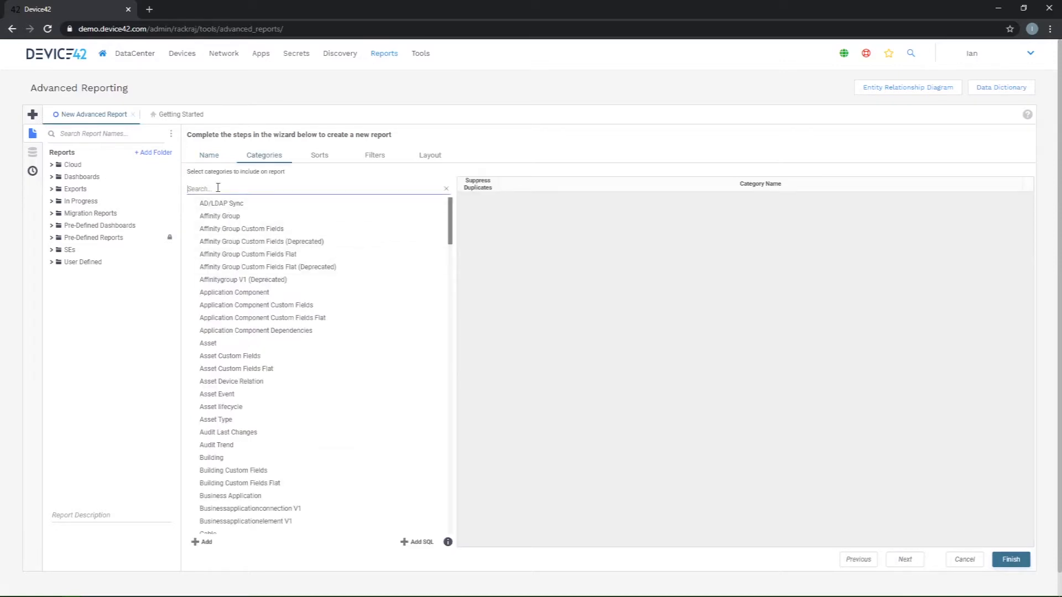
{"action": "type", "text": "devi"}
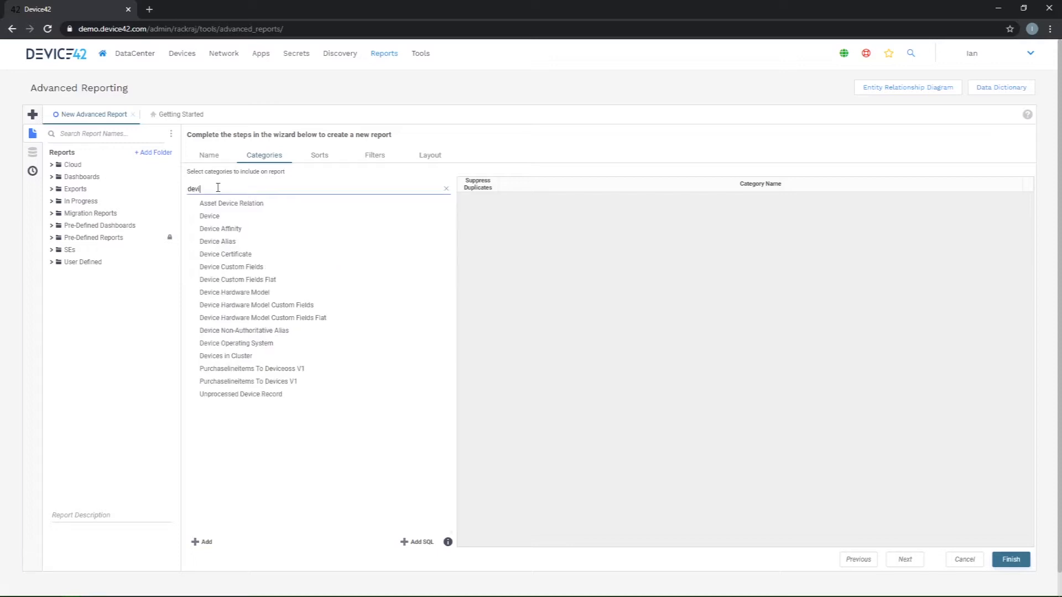
{"action": "left_click_drag", "start_coordinate": [217, 217], "coordinate": [509, 270]}
{"action": "left_click", "coordinate": [446, 188]}
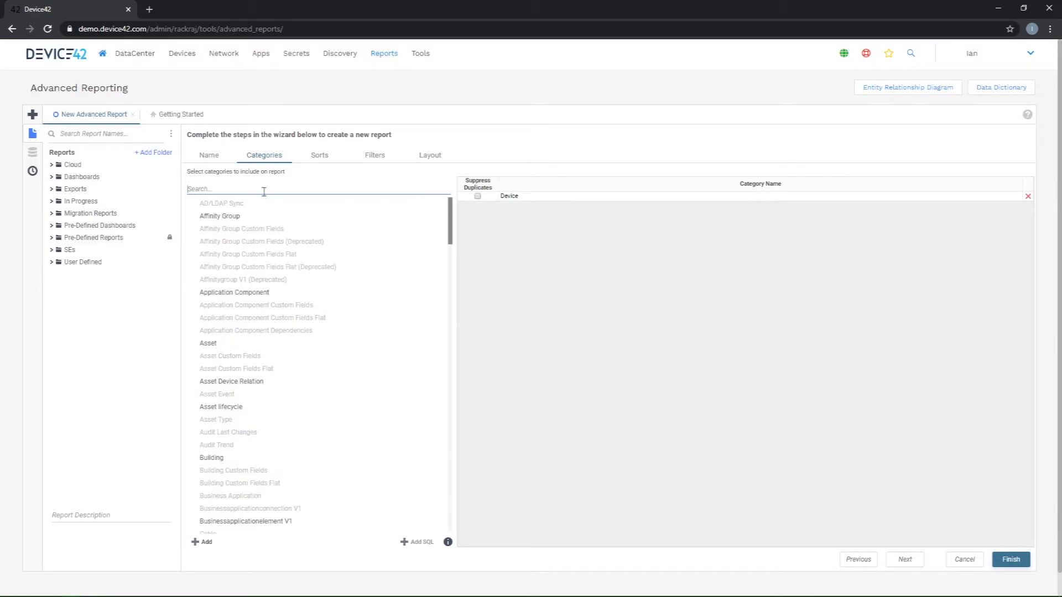
Step: Add the IP Address and Customer or Department categories to the report
{"action": "scroll", "coordinate": [260, 332], "scroll_direction": "down", "scroll_amount": 12}
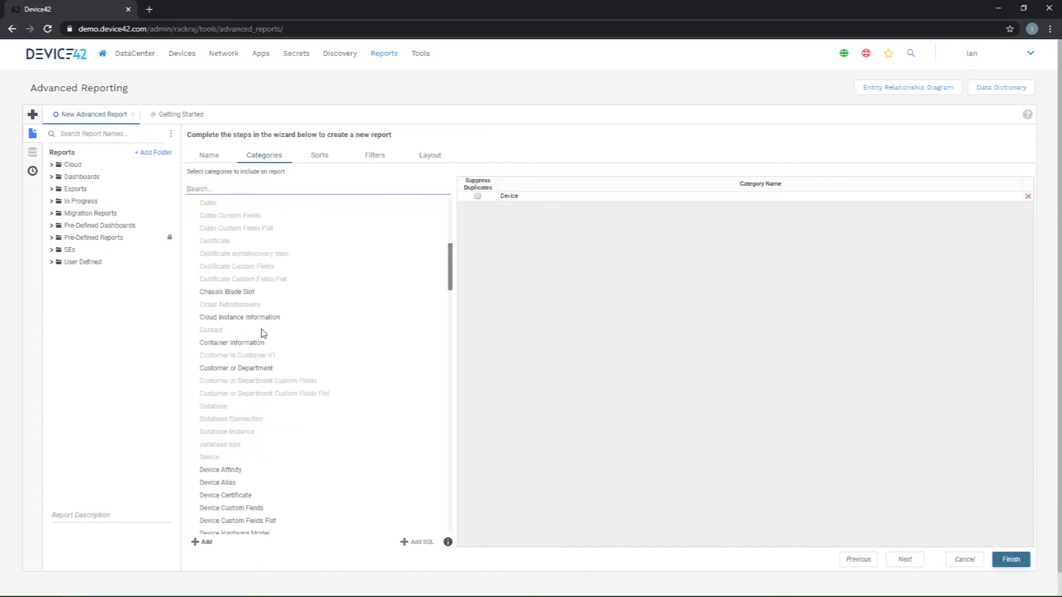
{"action": "scroll", "coordinate": [239, 409], "scroll_direction": "down", "scroll_amount": 4}
{"action": "left_click", "coordinate": [234, 414]}
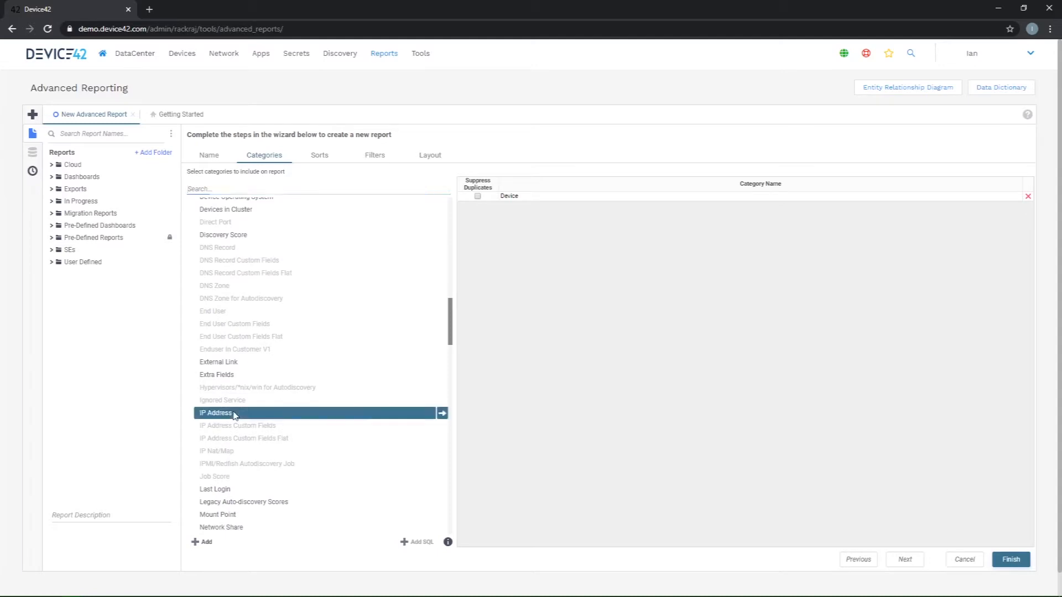
{"action": "double_click", "coordinate": [233, 414]}
{"action": "scroll", "coordinate": [233, 414], "scroll_direction": "up", "scroll_amount": 9}
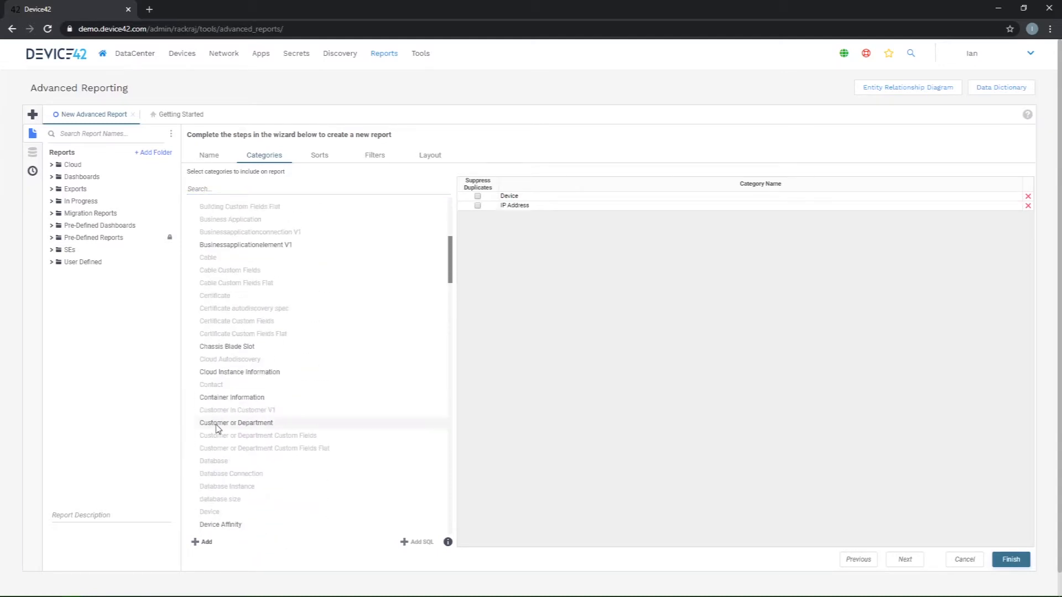
{"action": "left_click", "coordinate": [216, 426]}
{"action": "double_click", "coordinate": [217, 424]}
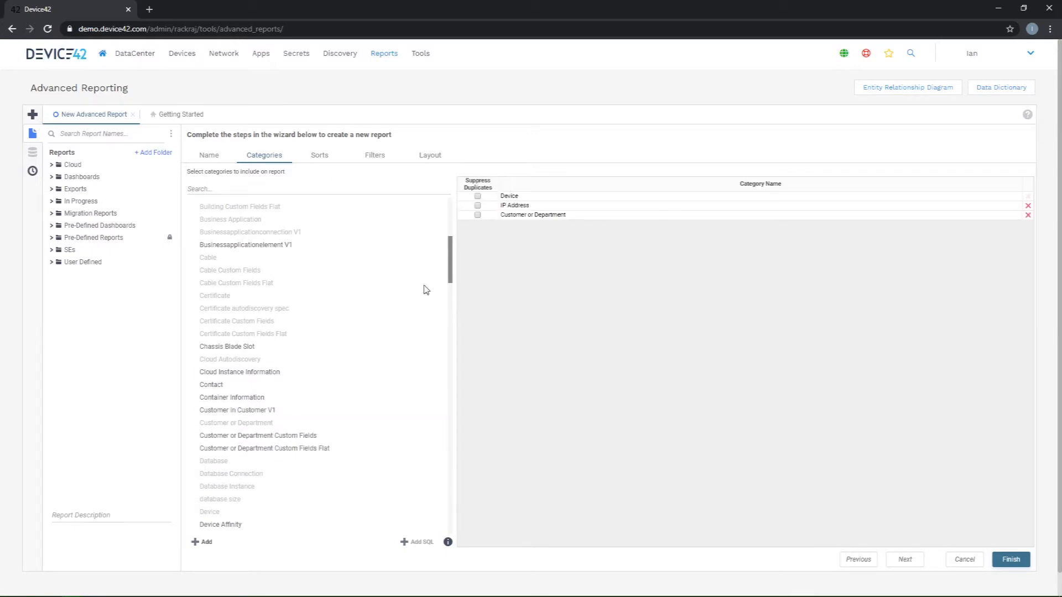
Step: Sort the report by the Device category's Name field in ascending order
{"action": "left_click", "coordinate": [320, 155]}
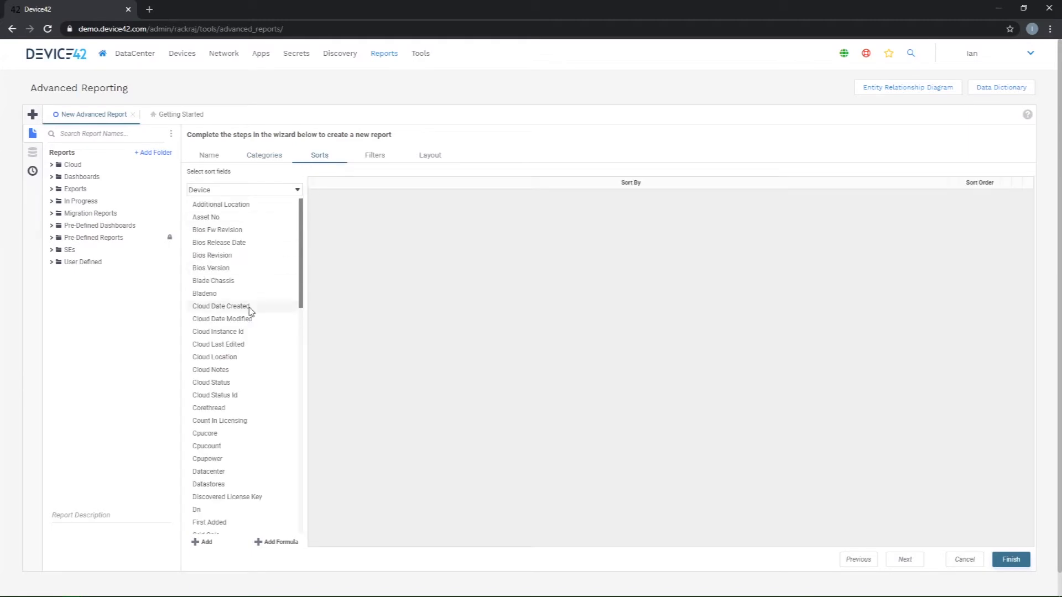
{"action": "scroll", "coordinate": [244, 260], "scroll_direction": "down", "scroll_amount": 3}
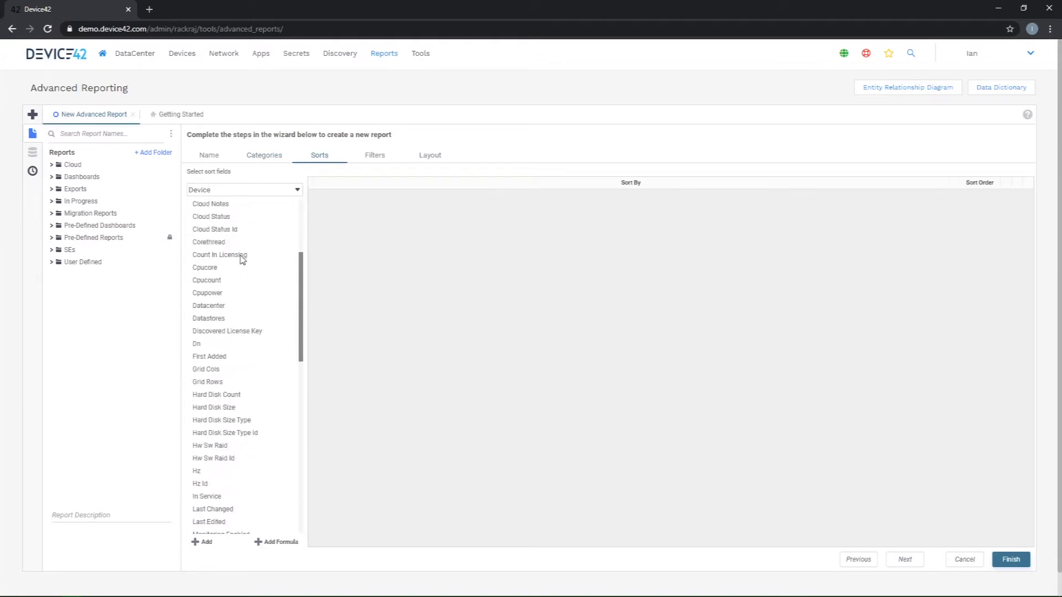
{"action": "scroll", "coordinate": [215, 393], "scroll_direction": "down", "scroll_amount": 3}
{"action": "left_click_drag", "start_coordinate": [203, 326], "coordinate": [512, 328]}
{"action": "left_click", "coordinate": [999, 196]}
{"action": "left_click", "coordinate": [650, 278]}
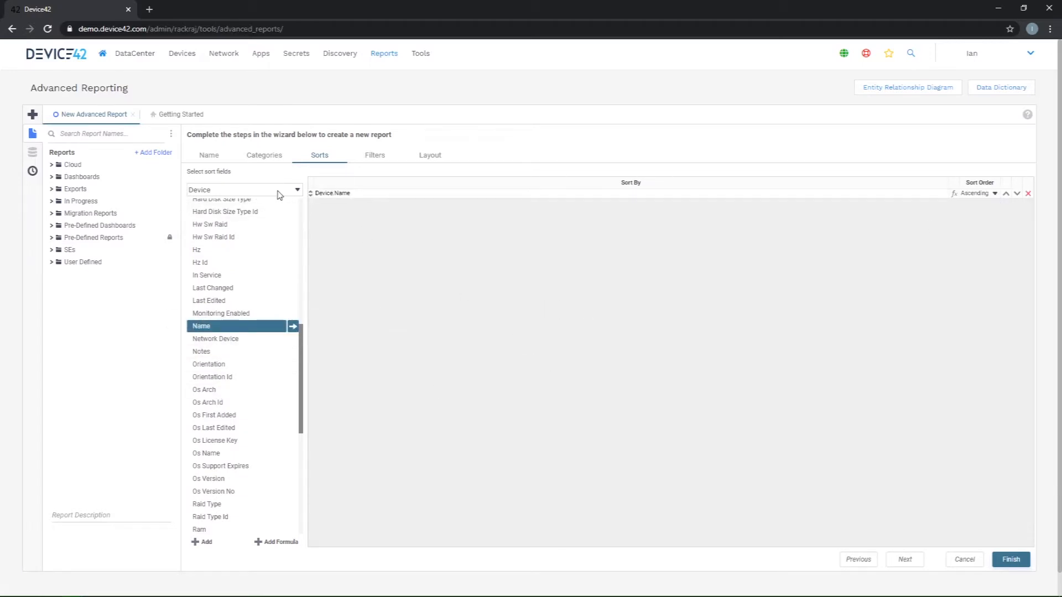
{"action": "left_click", "coordinate": [238, 190]}
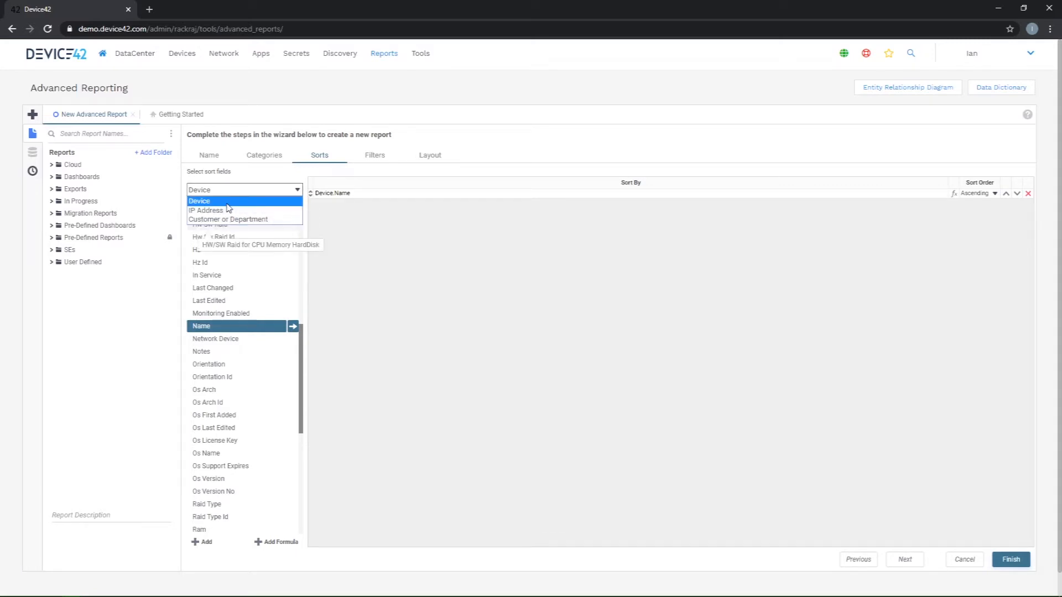
{"action": "left_click", "coordinate": [227, 202]}
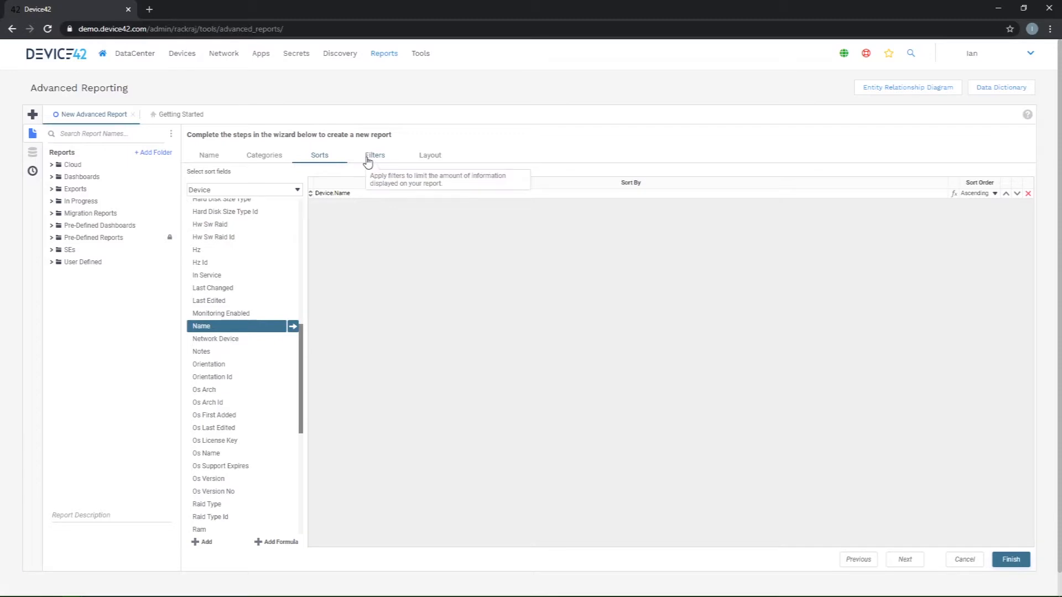
Step: Filter the report to records whose Customer or Department Name contains Device42, and continue to the layout
{"action": "left_click", "coordinate": [368, 157]}
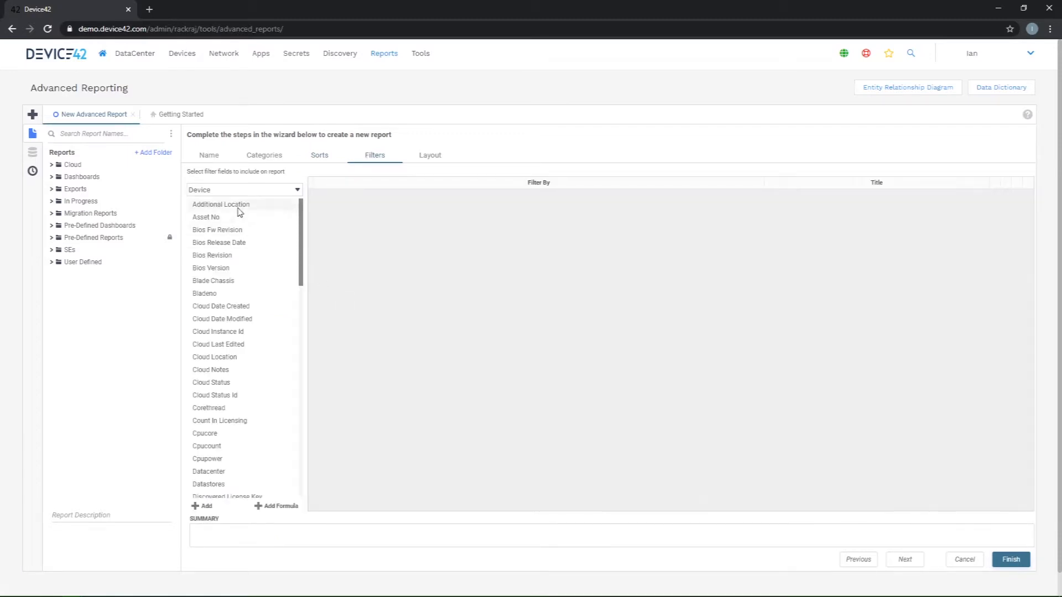
{"action": "left_click", "coordinate": [238, 190]}
{"action": "left_click", "coordinate": [235, 217]}
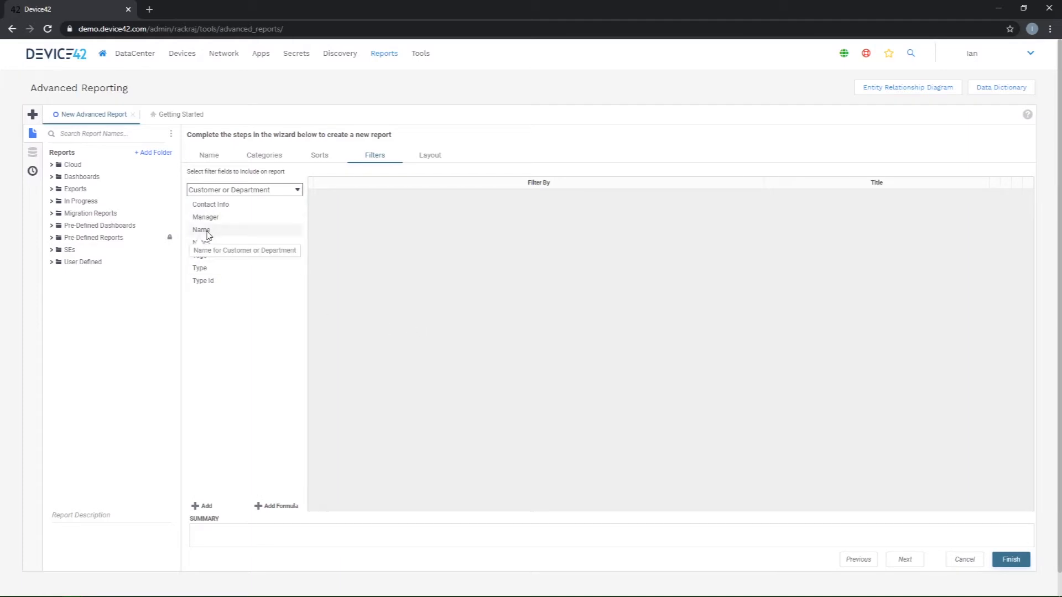
{"action": "double_click", "coordinate": [218, 232]}
{"action": "left_click", "coordinate": [366, 469]}
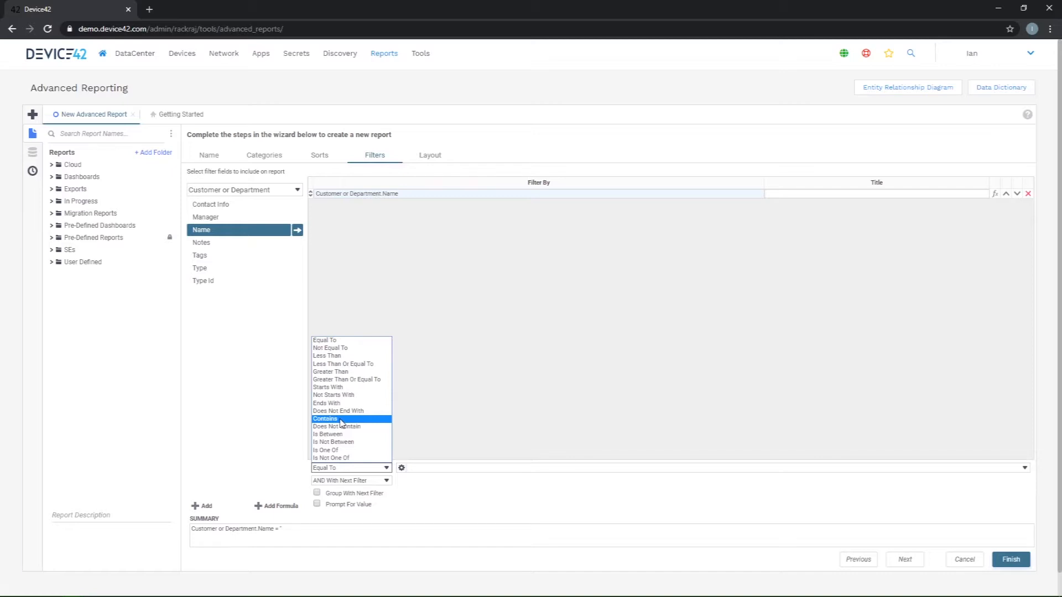
{"action": "left_click", "coordinate": [342, 423]}
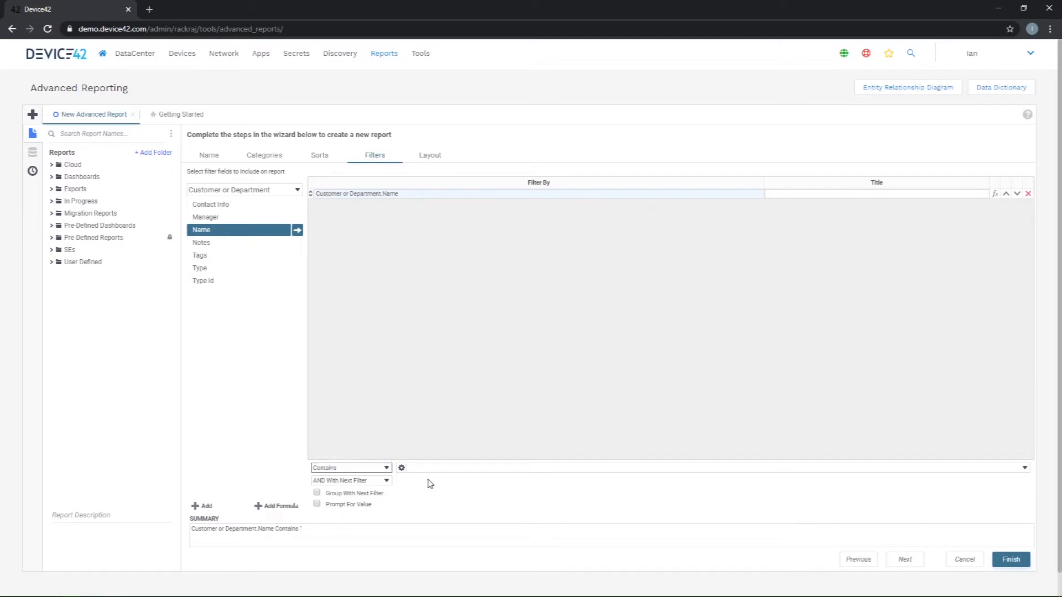
{"action": "left_click", "coordinate": [427, 468]}
{"action": "type", "text": "Device42"}
{"action": "left_click", "coordinate": [905, 559]}
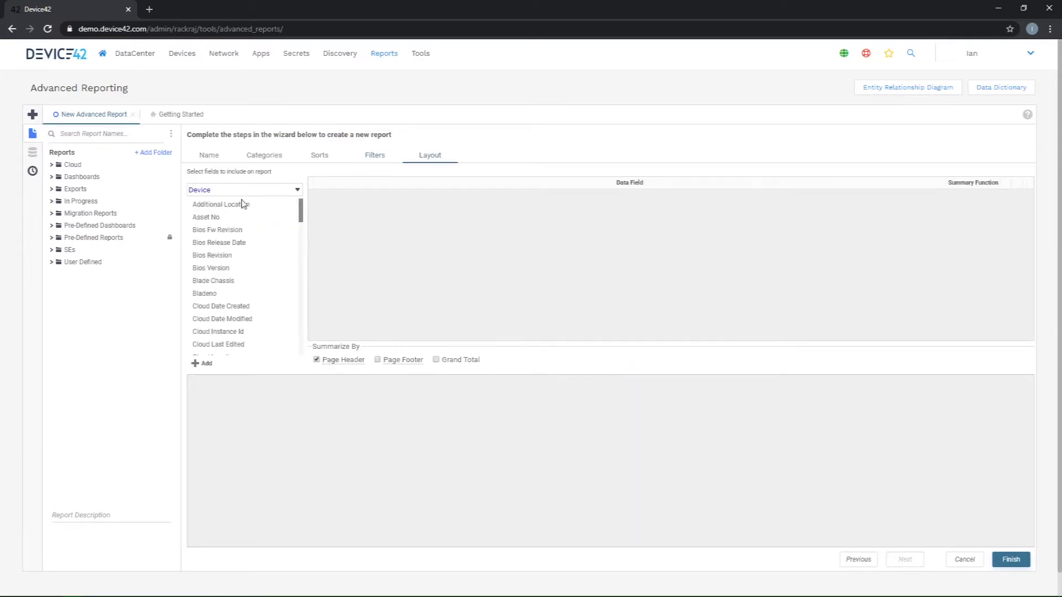
Step: Include the Device Name and the IP Address category's Ip Address as data fields in the report layout
{"action": "scroll", "coordinate": [220, 282], "scroll_direction": "down", "scroll_amount": 10}
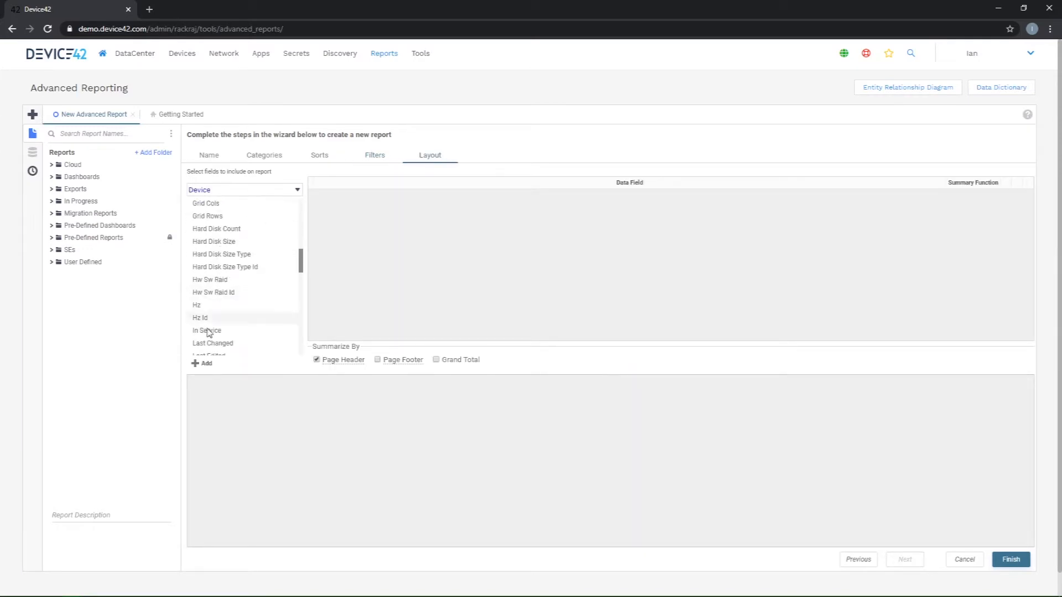
{"action": "scroll", "coordinate": [222, 298], "scroll_direction": "down", "scroll_amount": 5}
{"action": "left_click_drag", "start_coordinate": [204, 216], "coordinate": [401, 238]}
{"action": "left_click", "coordinate": [230, 190]}
{"action": "left_click", "coordinate": [225, 212]}
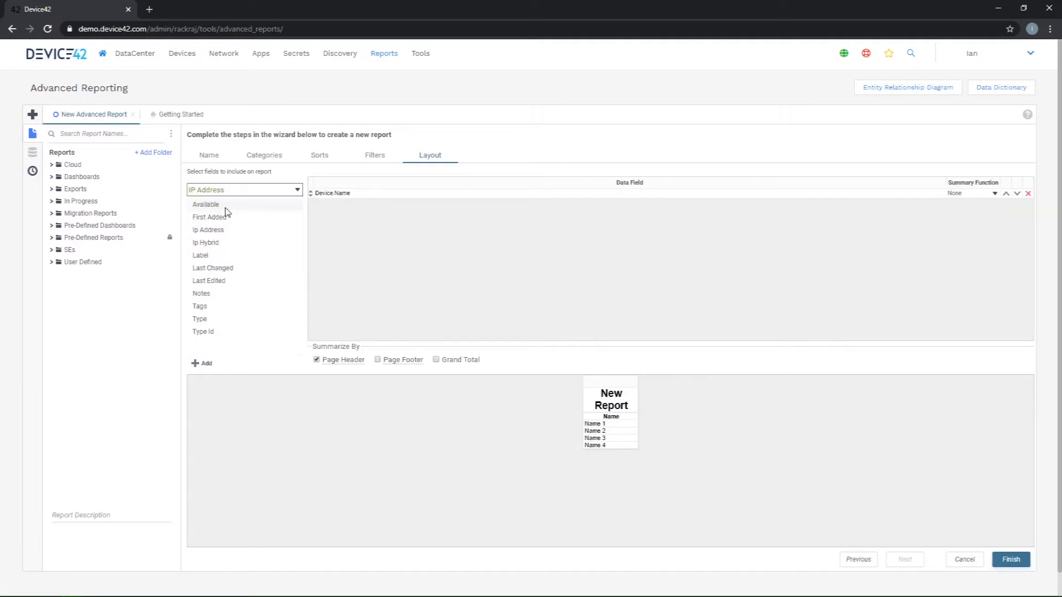
{"action": "double_click", "coordinate": [224, 230]}
Step: Include the Customer or Department Name and Manager fields in the layout and finish the report wizard
{"action": "left_click", "coordinate": [219, 191]}
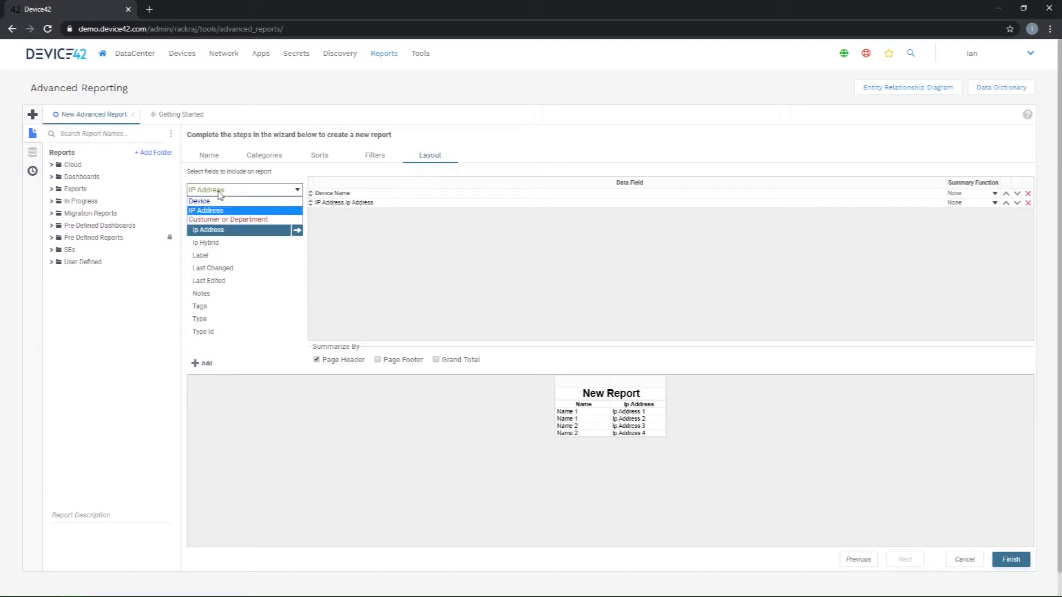
{"action": "left_click", "coordinate": [224, 219]}
{"action": "double_click", "coordinate": [216, 230]}
{"action": "left_click", "coordinate": [215, 219]}
{"action": "double_click", "coordinate": [215, 222]}
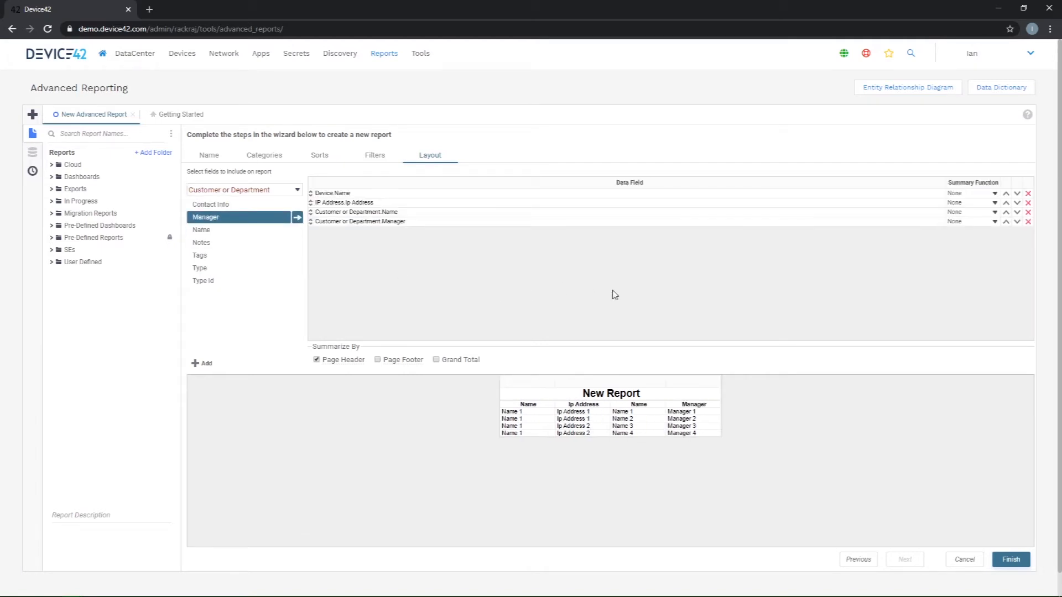
{"action": "left_click", "coordinate": [1011, 559]}
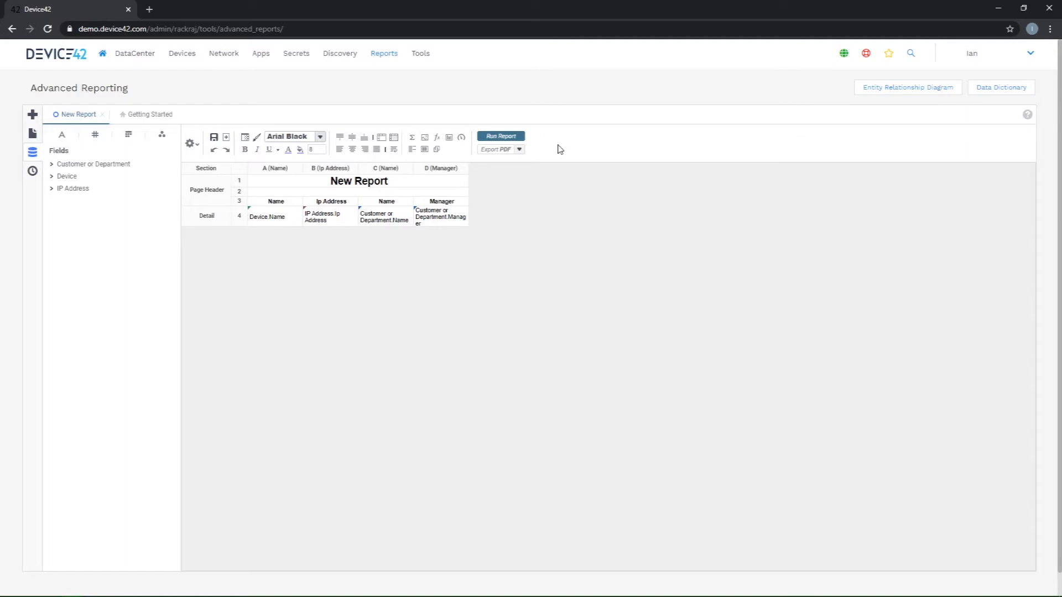
Step: View the export format options and rename the header above the Device.Name column as Device
{"action": "left_click", "coordinate": [519, 150]}
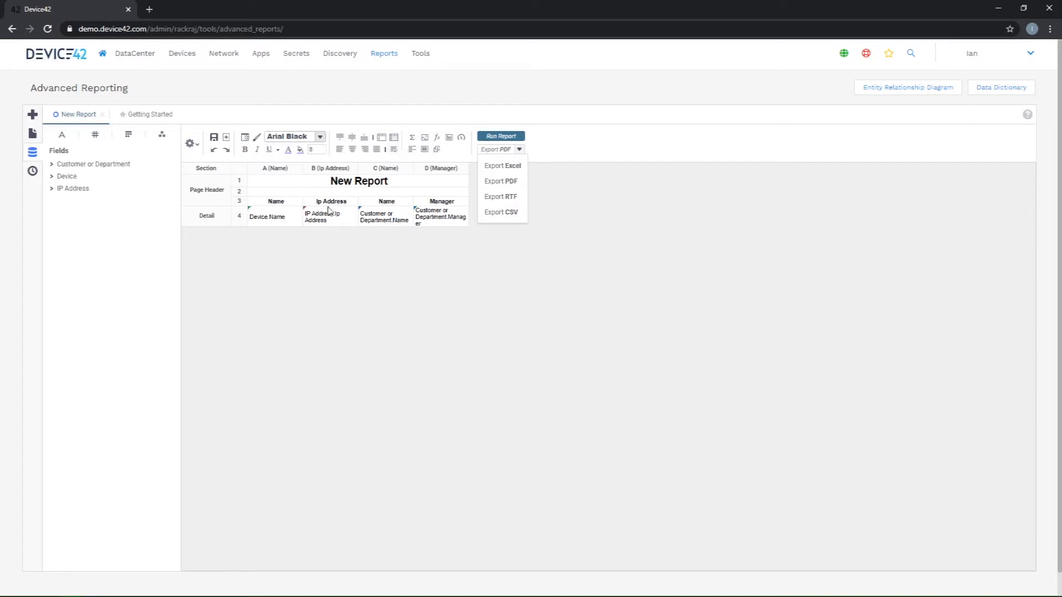
{"action": "double_click", "coordinate": [282, 203]}
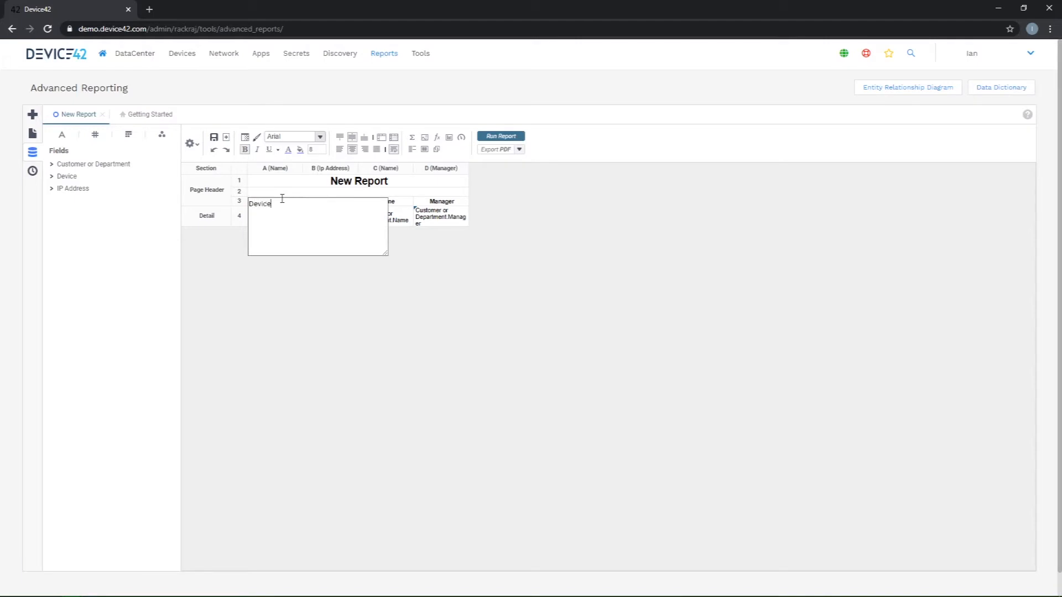
{"action": "left_click", "coordinate": [299, 326]}
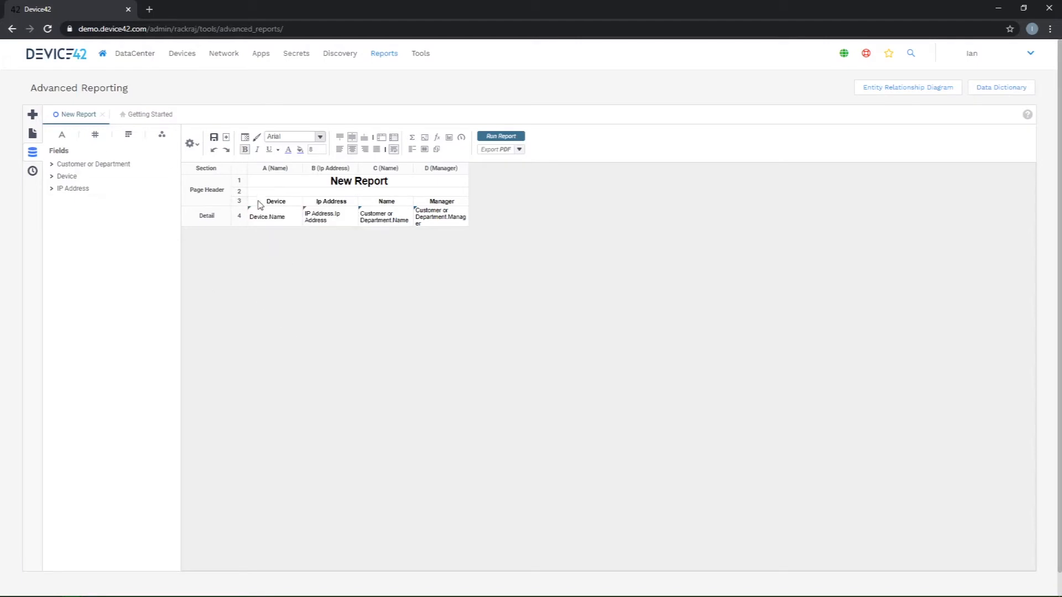
Step: Rename the header above the Customer or Department.Name column as Customer
{"action": "double_click", "coordinate": [392, 202]}
{"action": "left_click_drag", "start_coordinate": [391, 202], "coordinate": [360, 202]}
{"action": "double_click", "coordinate": [385, 204]}
{"action": "double_click", "coordinate": [389, 203]}
{"action": "key", "text": "ctrl+a"}
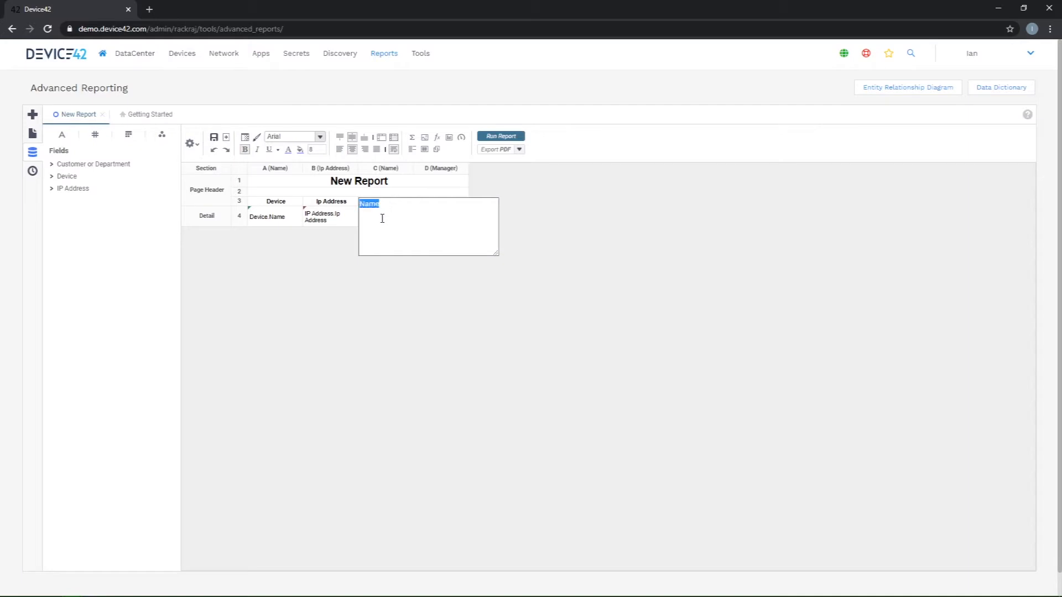
{"action": "type", "text": "Customer"}
{"action": "key", "text": "Return"}
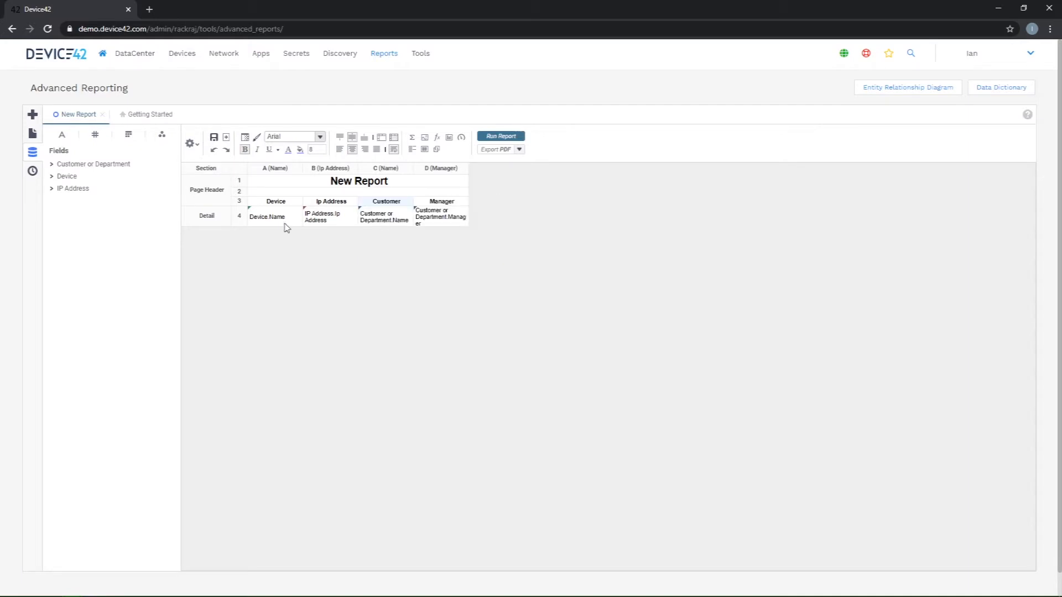
Step: Save the new report and run it
{"action": "left_click", "coordinate": [213, 138]}
{"action": "left_click", "coordinate": [190, 145]}
{"action": "left_click", "coordinate": [501, 136]}
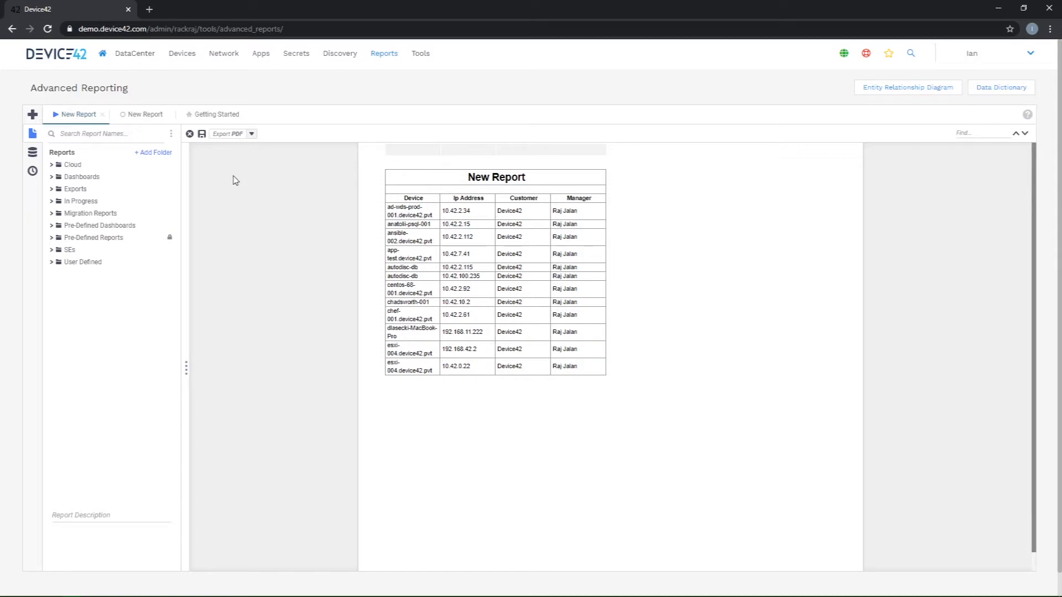
Step: Run the Rack Inventory Report from the Data Center Infrastructure Management folder of the Pre-Defined Reports
{"action": "left_click", "coordinate": [51, 227]}
{"action": "left_click", "coordinate": [51, 226]}
{"action": "left_click", "coordinate": [52, 238]}
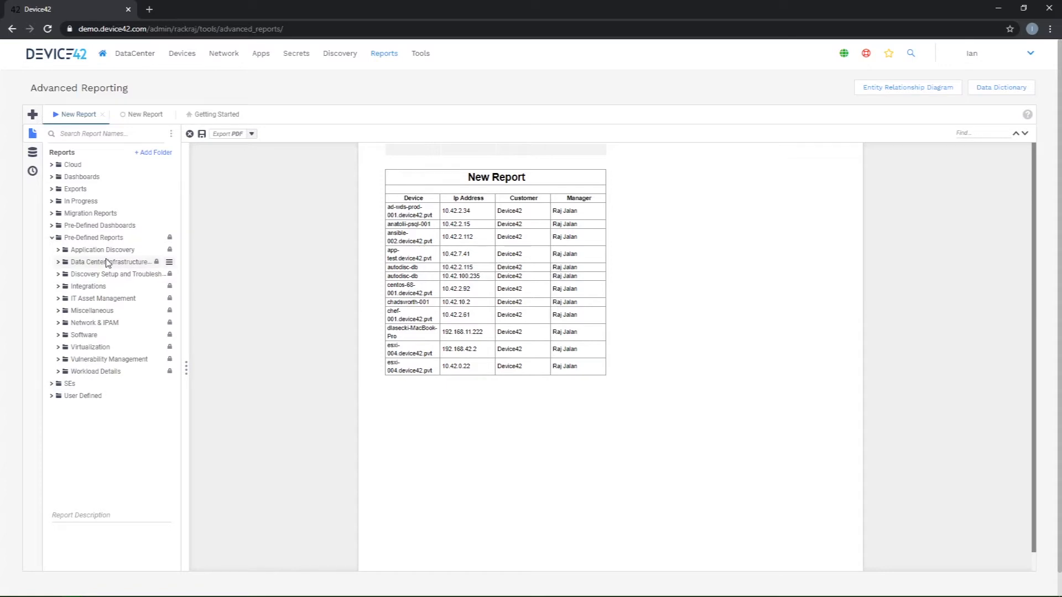
{"action": "left_click", "coordinate": [57, 264]}
{"action": "left_click", "coordinate": [169, 274]}
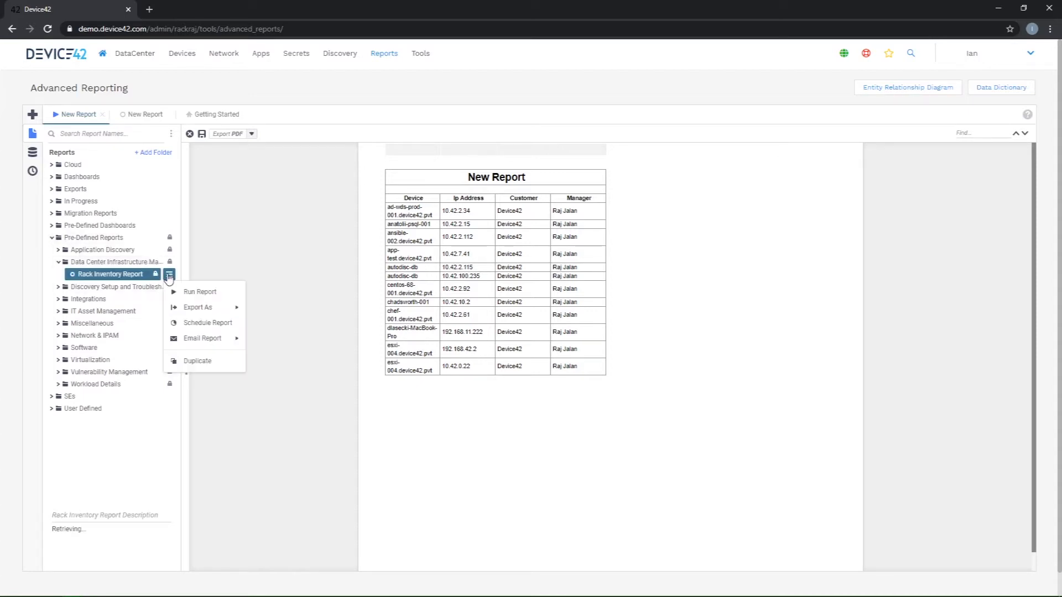
{"action": "left_click", "coordinate": [184, 292]}
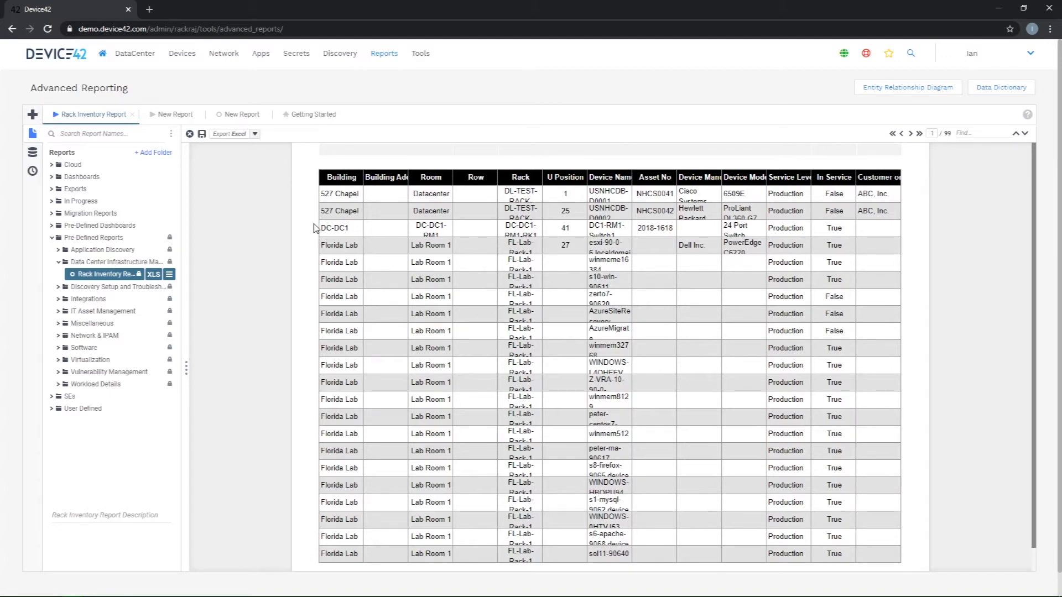
Step: Start duplicating the Rack Inventory Report and choose your own personal subfolder within SEs as its destination
{"action": "left_click", "coordinate": [172, 281]}
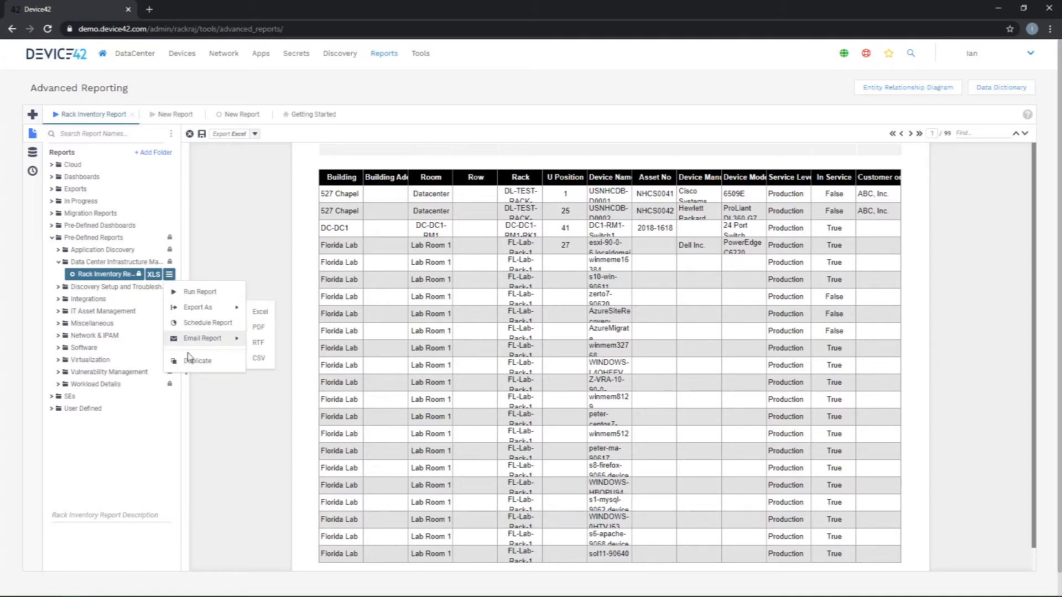
{"action": "left_click", "coordinate": [212, 363]}
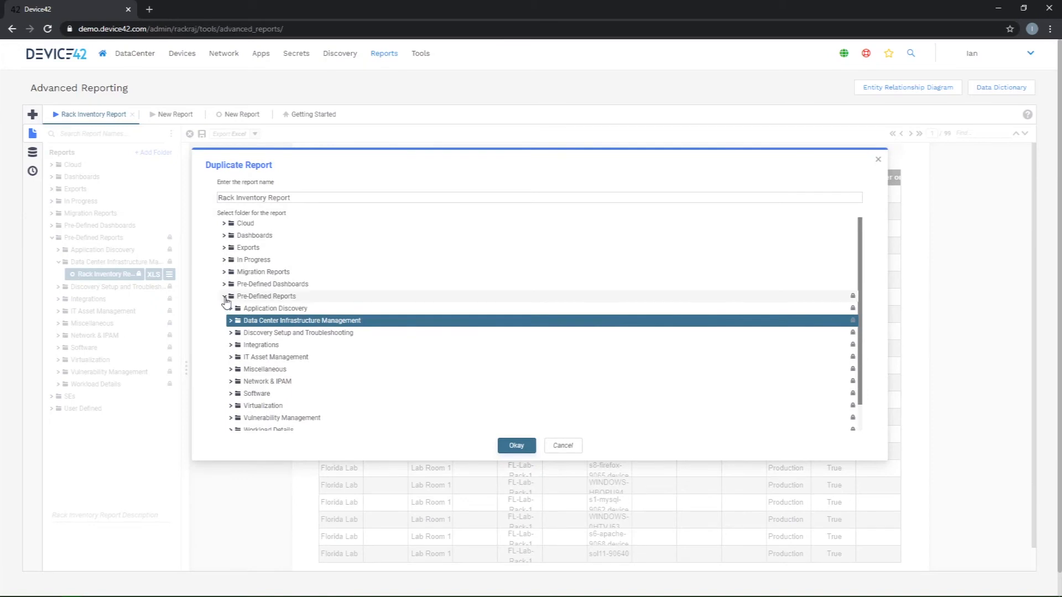
{"action": "left_click", "coordinate": [225, 296]}
{"action": "left_click", "coordinate": [224, 309]}
{"action": "left_click", "coordinate": [224, 308]}
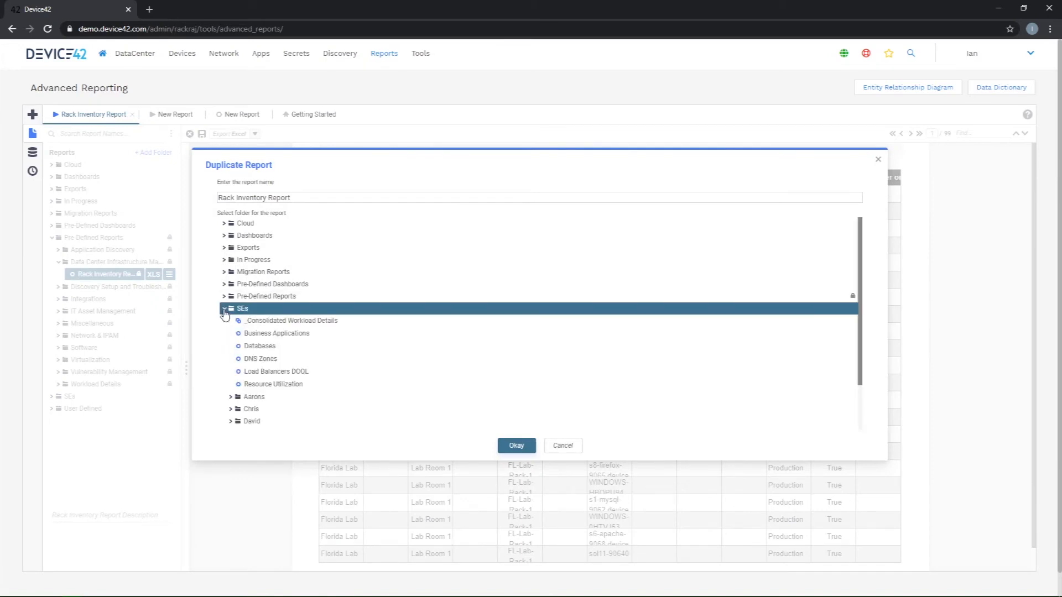
{"action": "scroll", "coordinate": [276, 348], "scroll_direction": "down", "scroll_amount": 2}
{"action": "left_click", "coordinate": [249, 400]}
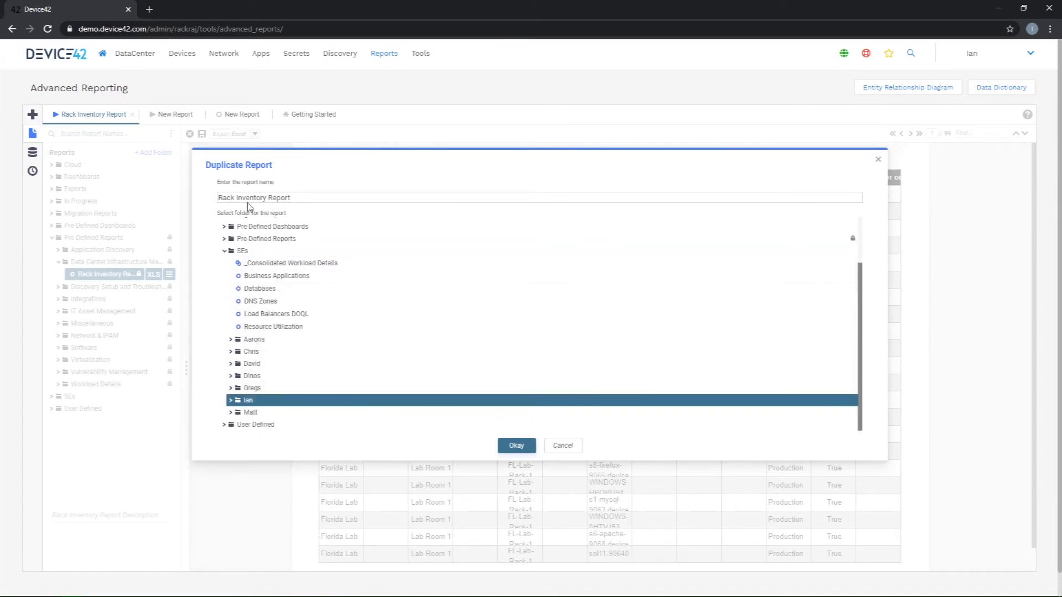
Step: Name the duplicate Modified Rack Inventory Report and create it
{"action": "left_click", "coordinate": [220, 197]}
{"action": "type", "text": "Modified"}
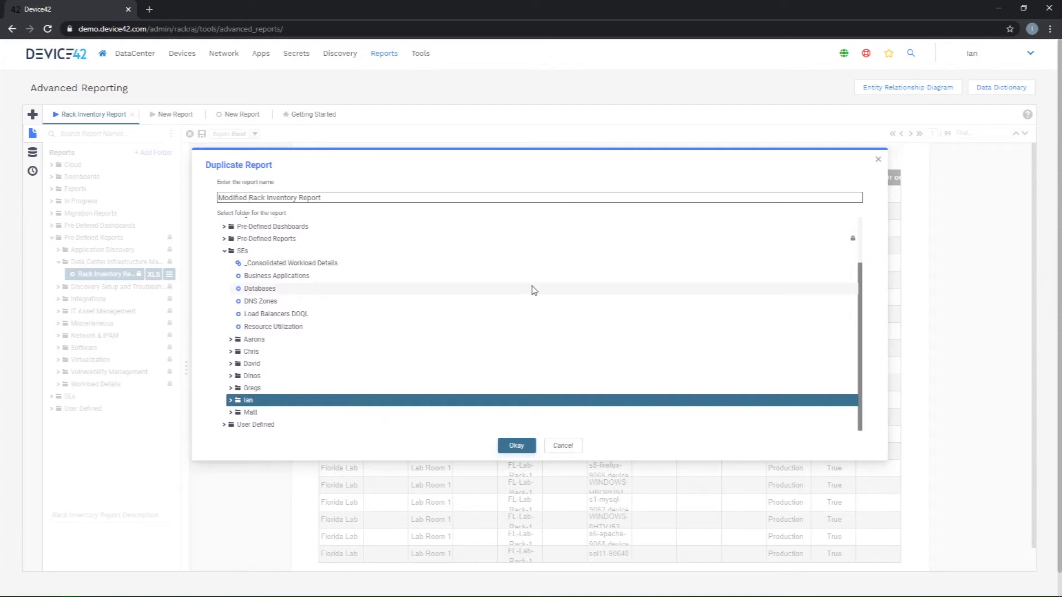
{"action": "left_click", "coordinate": [514, 456]}
{"action": "left_click", "coordinate": [515, 448]}
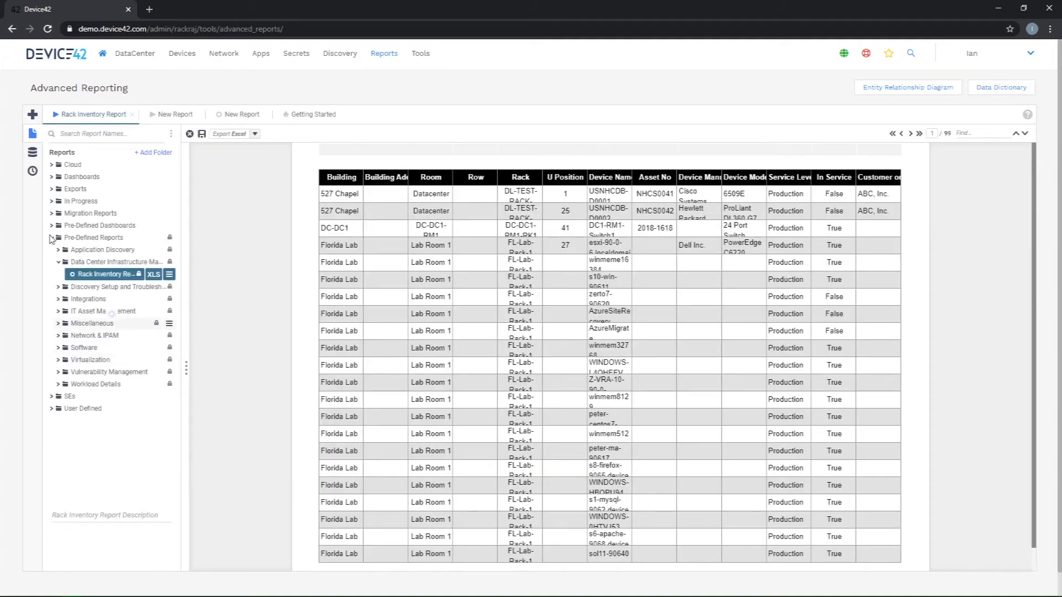
Step: Open the Modified Rack Inventory Report from your personal SEs subfolder for editing
{"action": "left_click", "coordinate": [52, 238]}
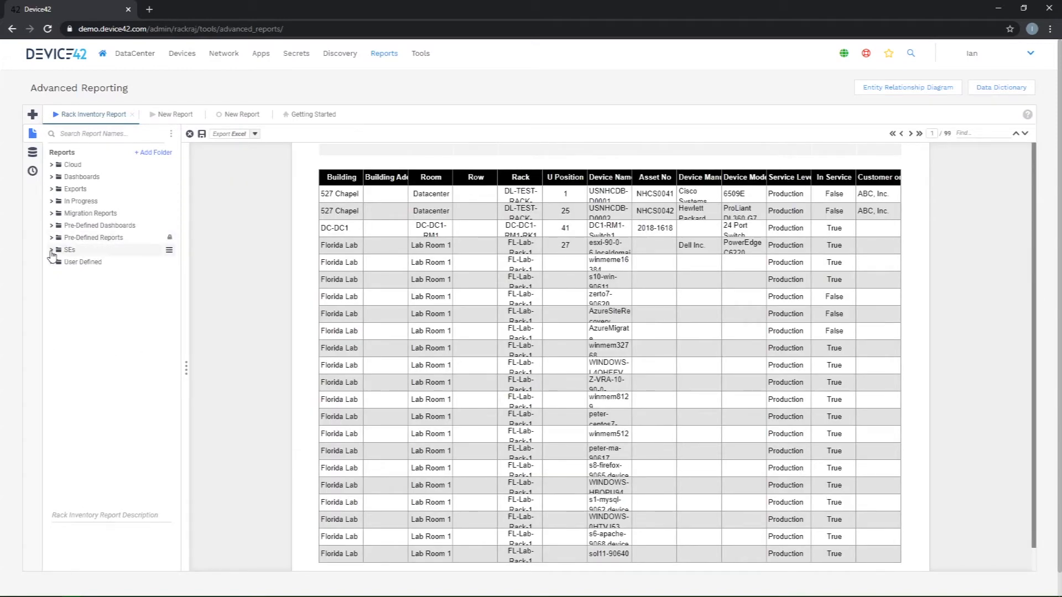
{"action": "left_click", "coordinate": [51, 250]}
{"action": "left_click", "coordinate": [75, 400]}
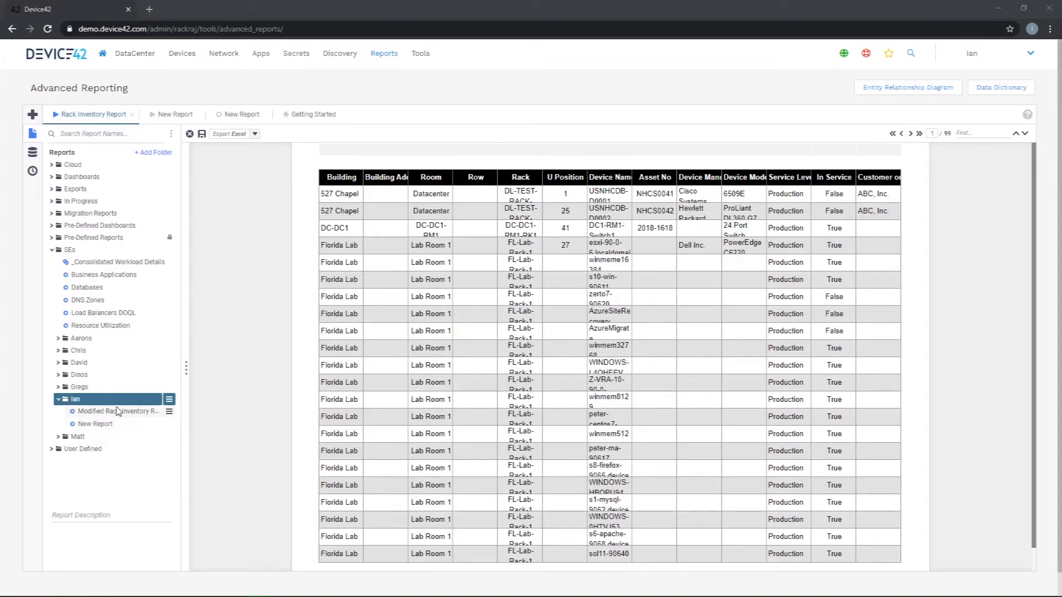
{"action": "left_click", "coordinate": [169, 412]}
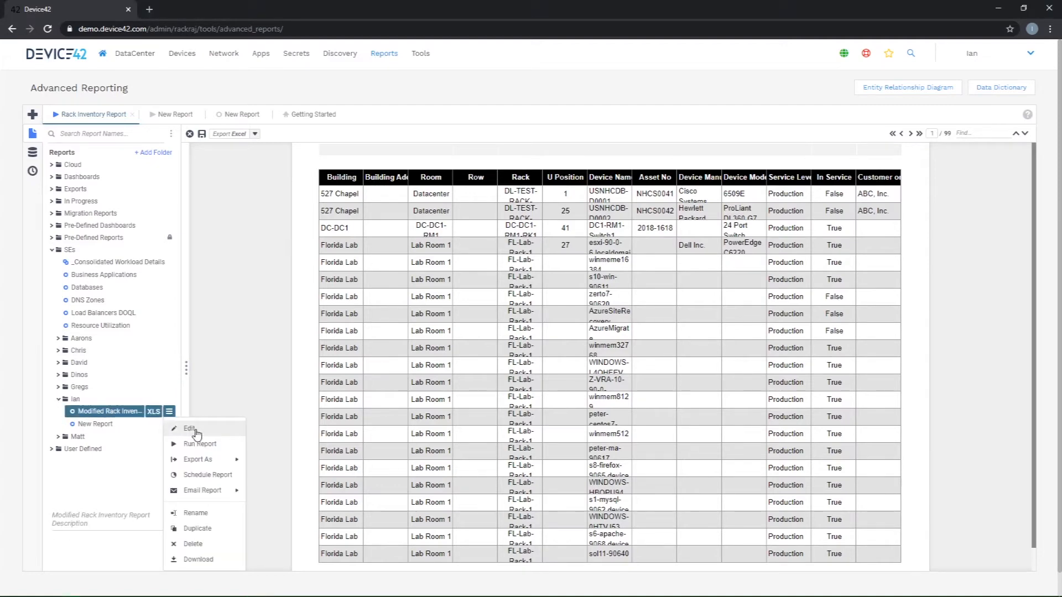
{"action": "left_click", "coordinate": [189, 428]}
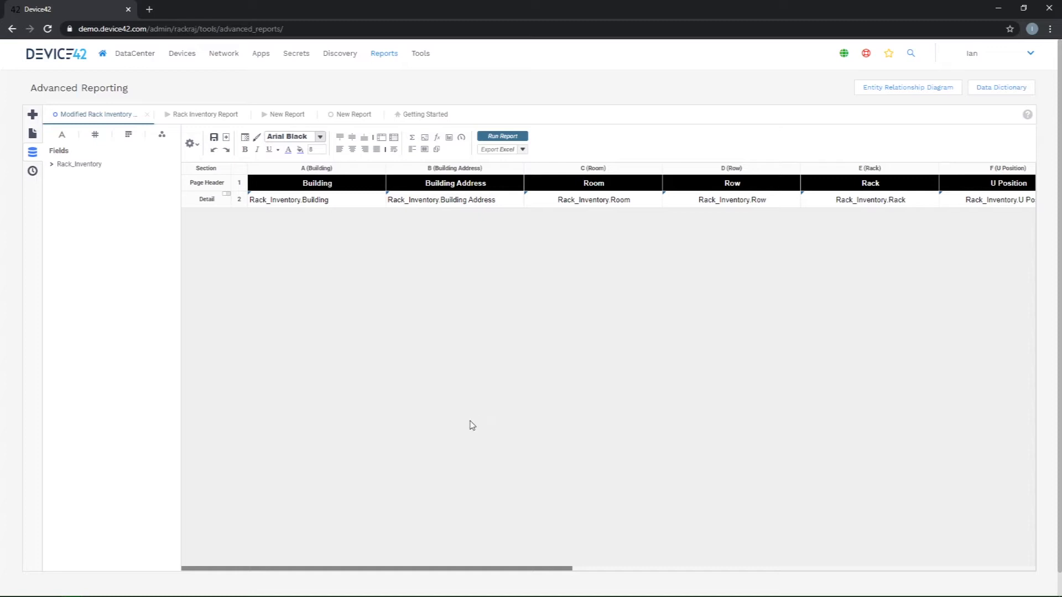
Step: Open the Data Dictionary, and bring up the custom SQL of the Rack_Inventory category in the modified report
{"action": "left_click", "coordinate": [989, 89]}
{"action": "left_click", "coordinate": [191, 144]}
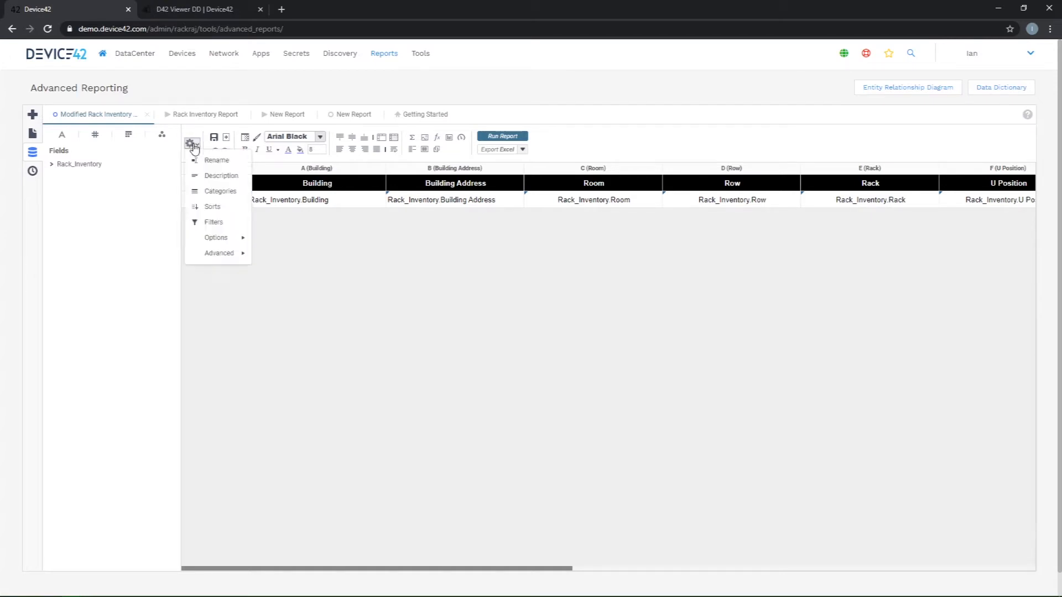
{"action": "mouse_move", "coordinate": [220, 238]}
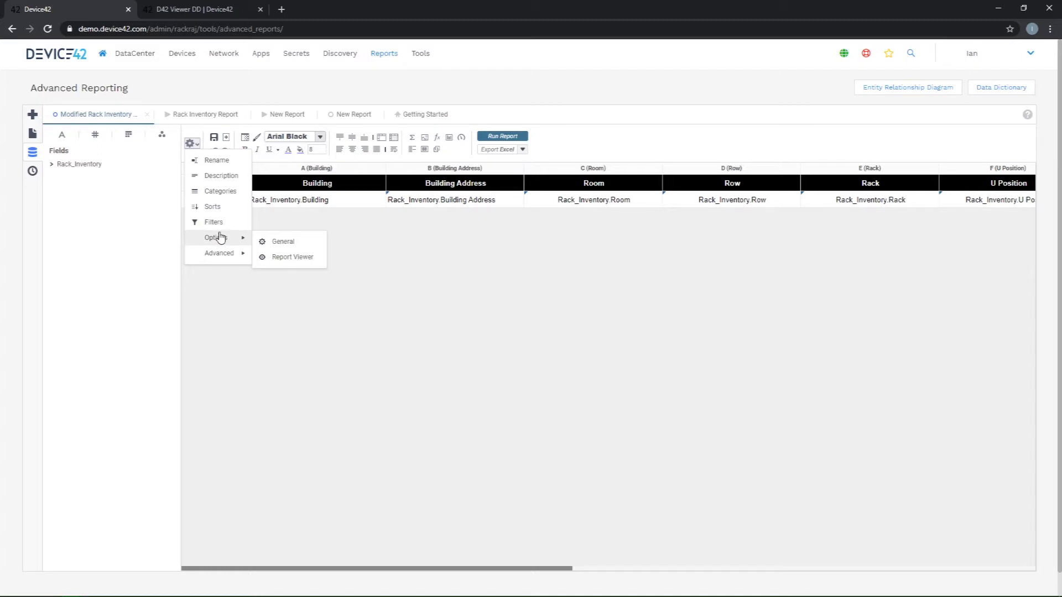
{"action": "left_click", "coordinate": [218, 190]}
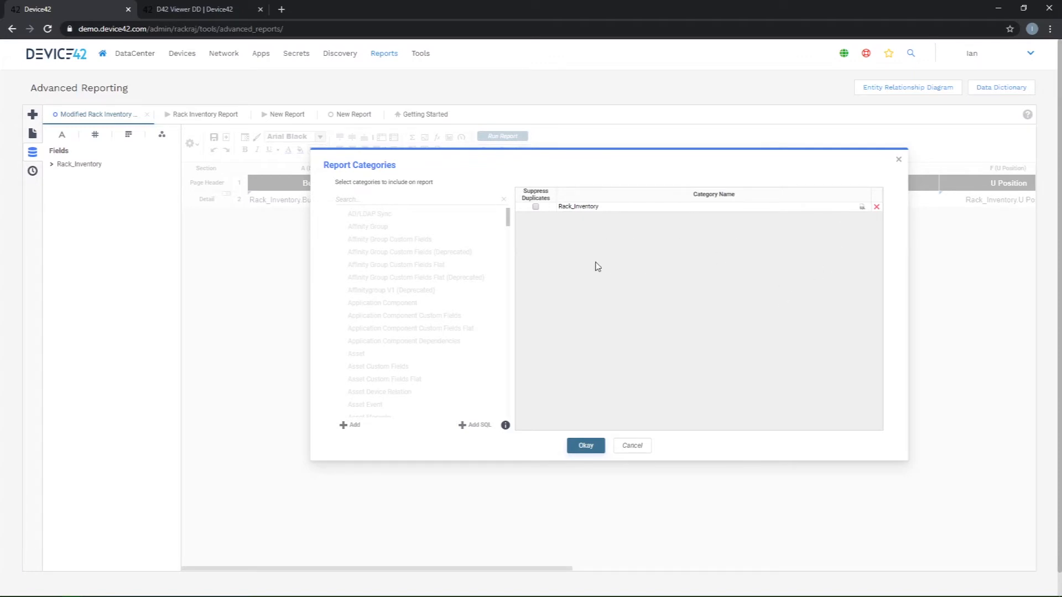
{"action": "left_click", "coordinate": [861, 209]}
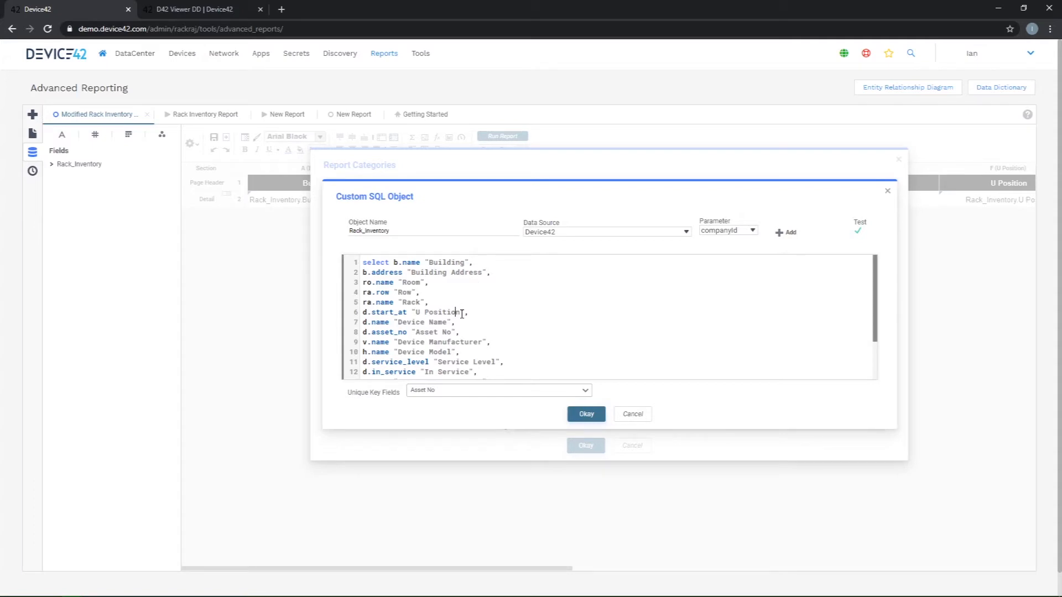
Step: Select the whole existing SQL statement and switch to Notepad++ to view the prepared replacement query
{"action": "key", "text": "ctrl+a"}
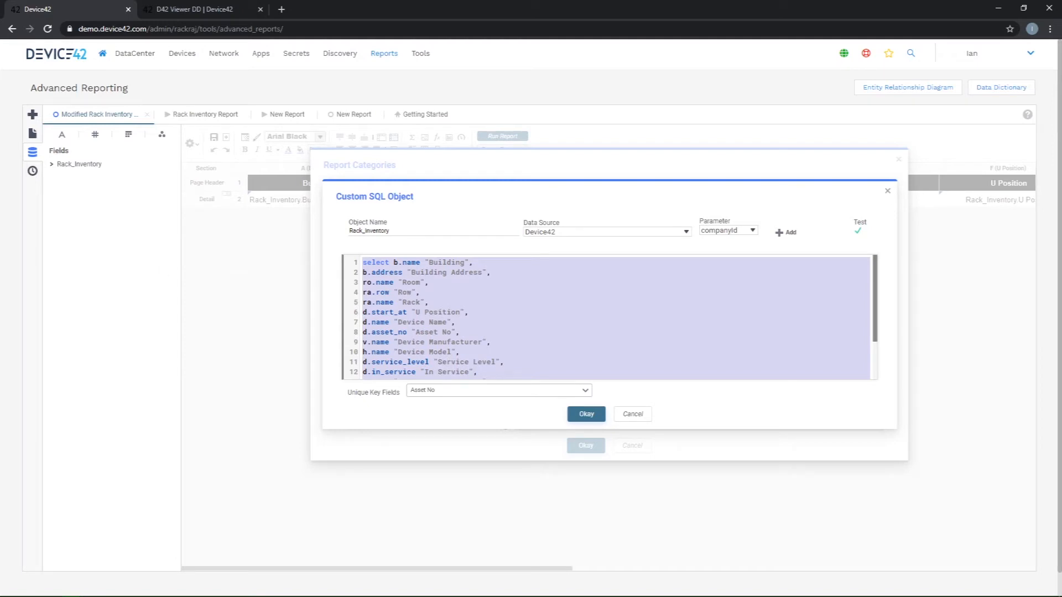
{"action": "key", "text": "alt+Tab"}
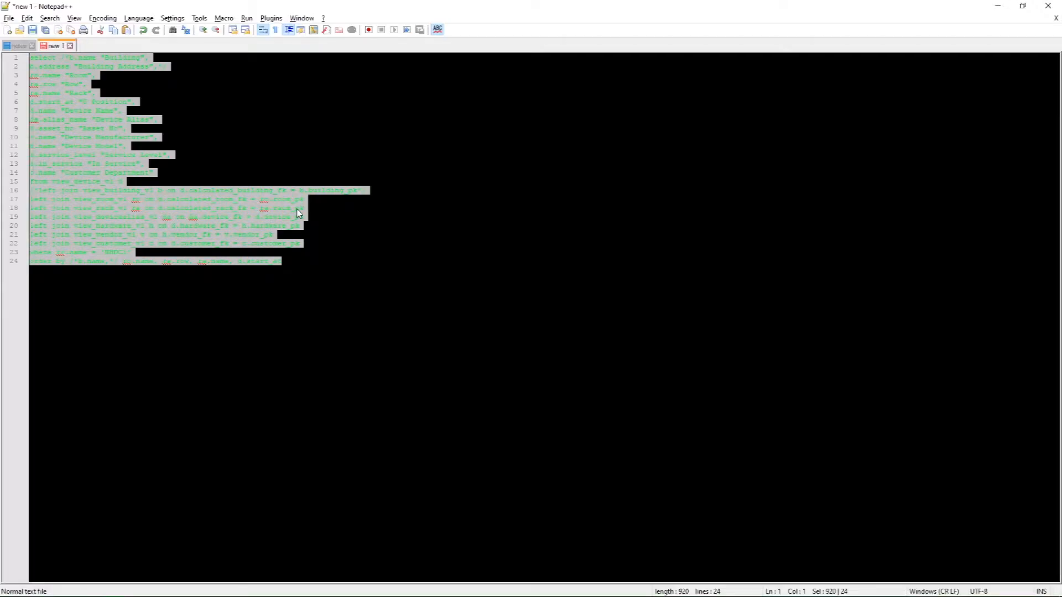
{"action": "left_click", "coordinate": [296, 208]}
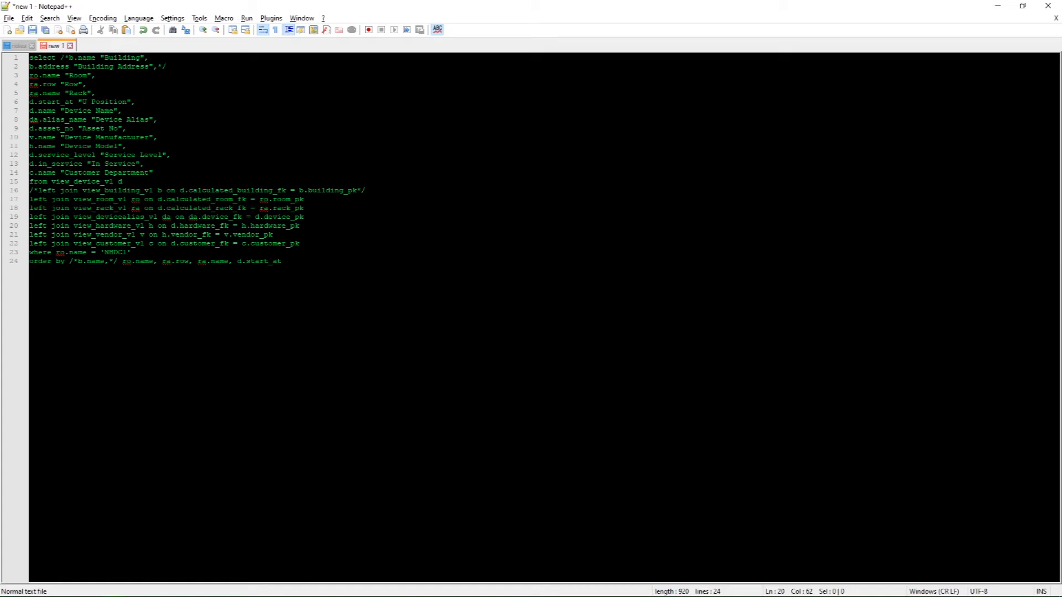
{"action": "left_click_drag", "start_coordinate": [166, 66], "coordinate": [61, 57]}
{"action": "key", "text": "Delete"}
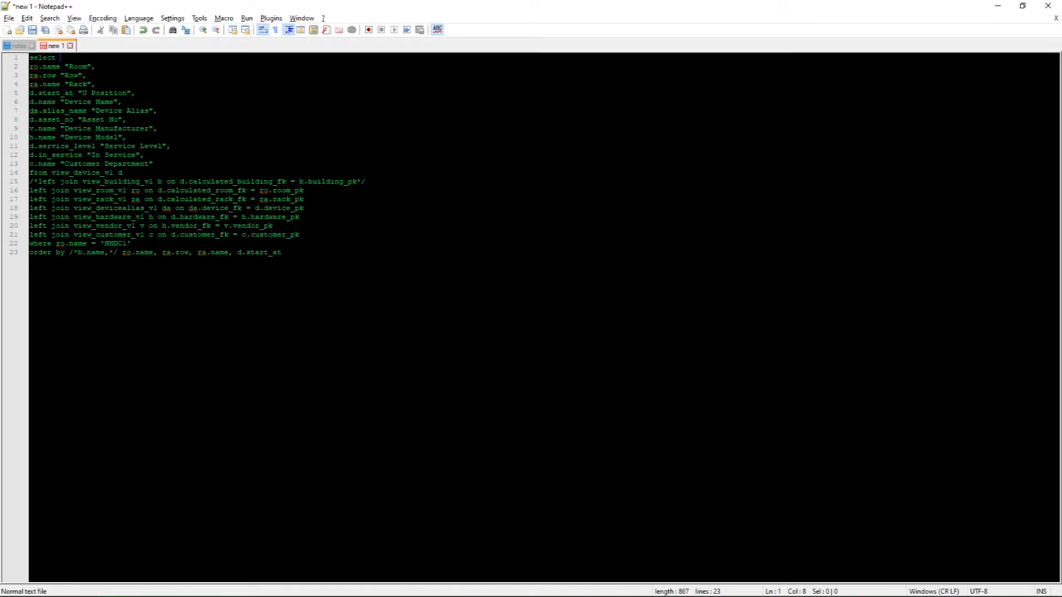
{"action": "key", "text": "ctrl+z"}
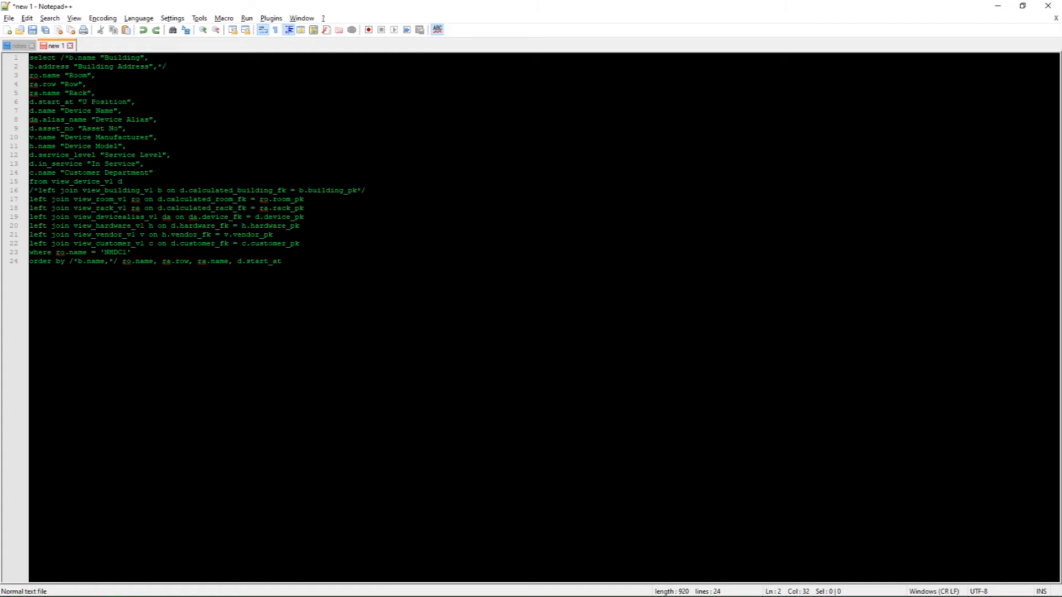
Step: Switch to the Viewer Data Dictionary in the browser, find view_devicealias, and highlight its alias_name column
{"action": "key", "text": "alt+Tab"}
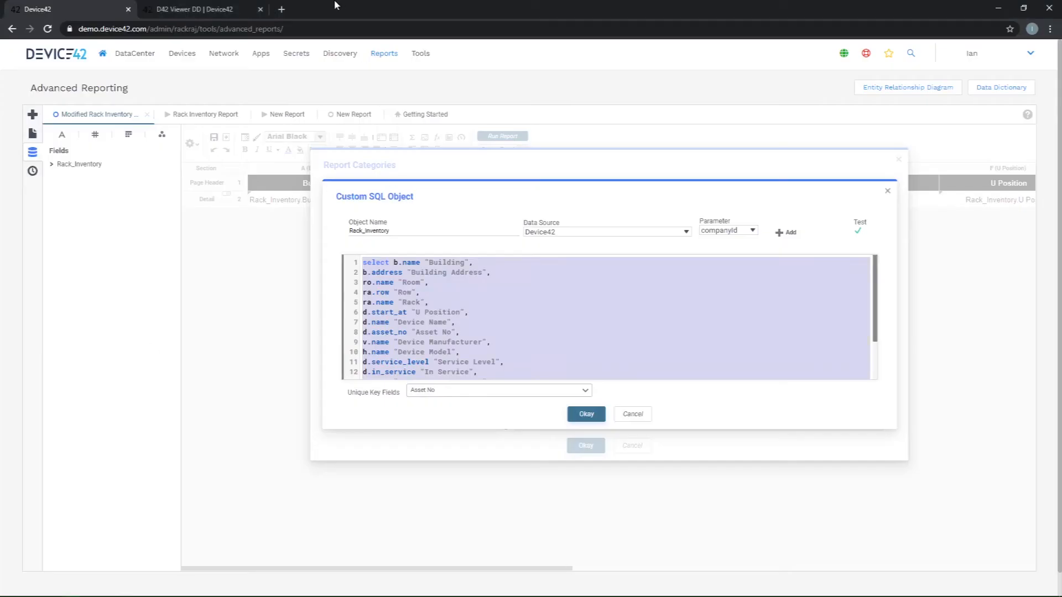
{"action": "left_click", "coordinate": [186, 8]}
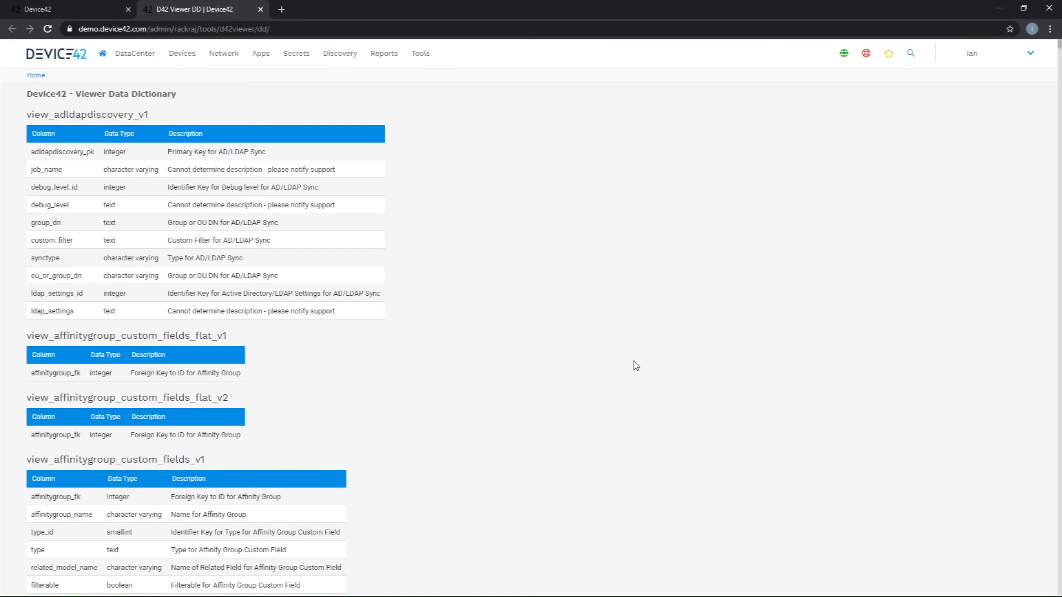
{"action": "key", "text": "ctrl+f"}
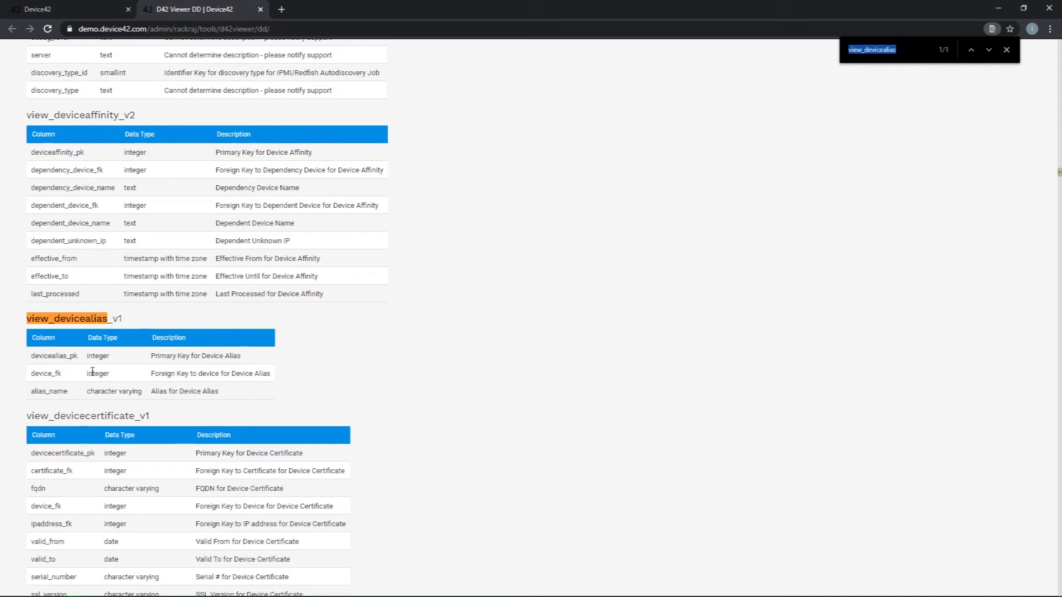
{"action": "left_click_drag", "start_coordinate": [69, 392], "coordinate": [31, 394]}
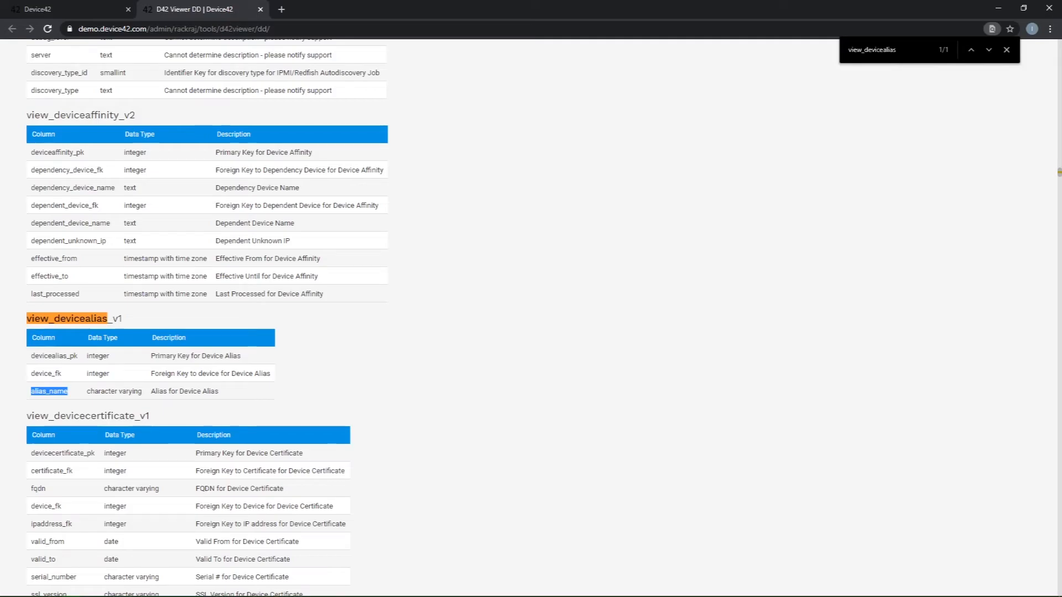
Step: Return to Notepad++ and examine the query's view_devicealias_v1 join line and its from view_device_v1 line
{"action": "key", "text": "alt+Tab"}
{"action": "left_click", "coordinate": [282, 262]}
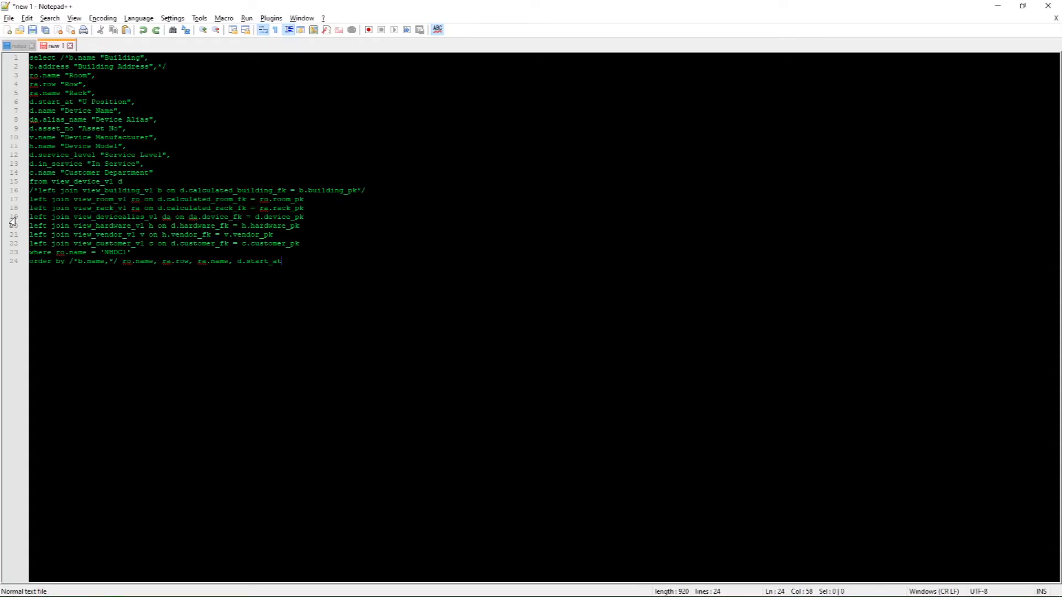
{"action": "left_click", "coordinate": [11, 218]}
{"action": "left_click", "coordinate": [282, 261]}
{"action": "left_click", "coordinate": [13, 183]}
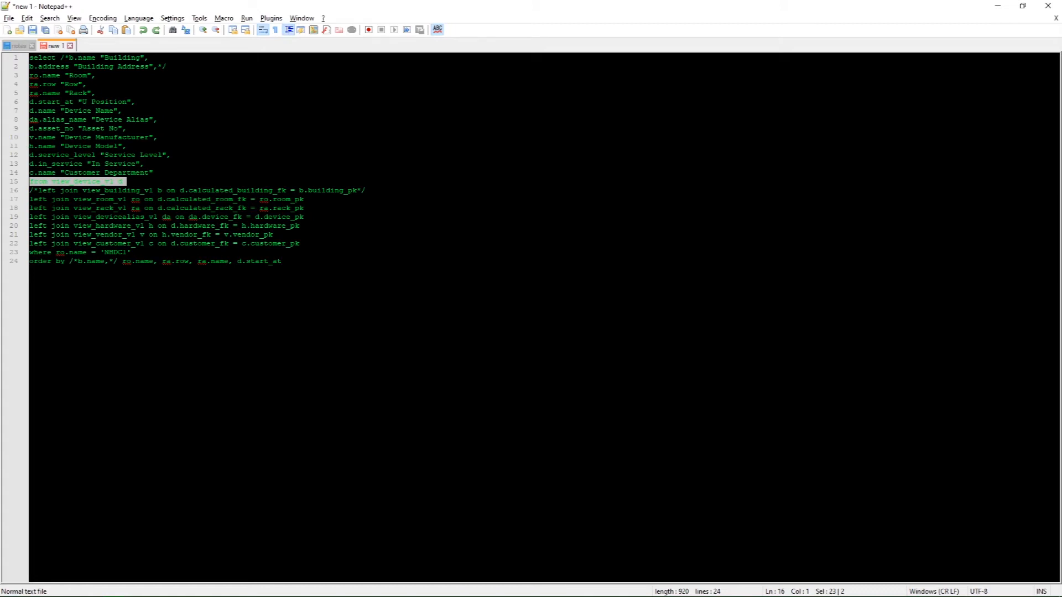
{"action": "left_click", "coordinate": [282, 262]}
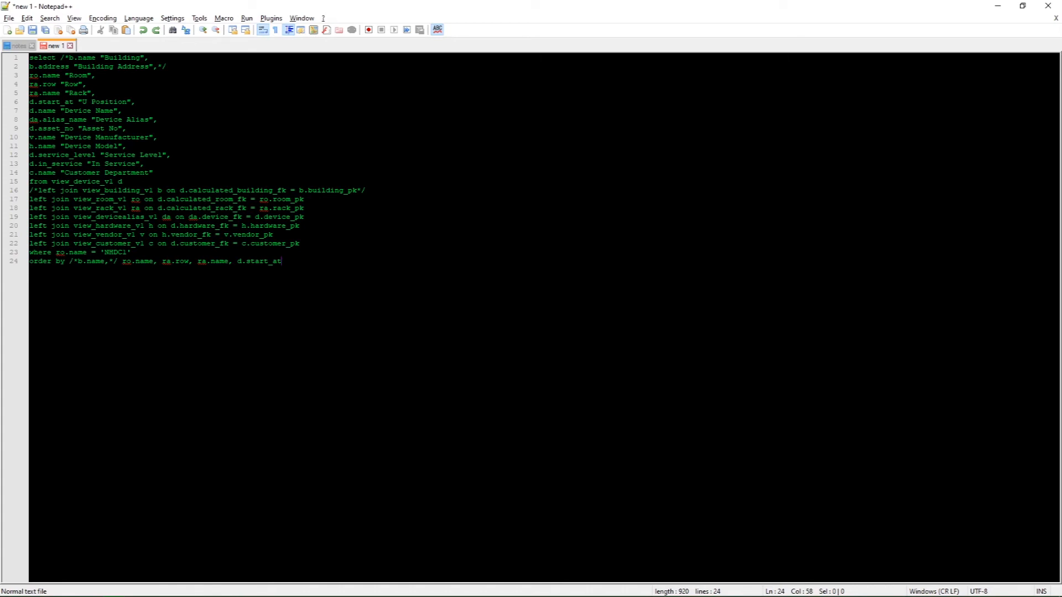
Step: Copy the entire query from Notepad++ and replace the Rack_Inventory custom SQL in Device42 with it
{"action": "key", "text": "ctrl+a"}
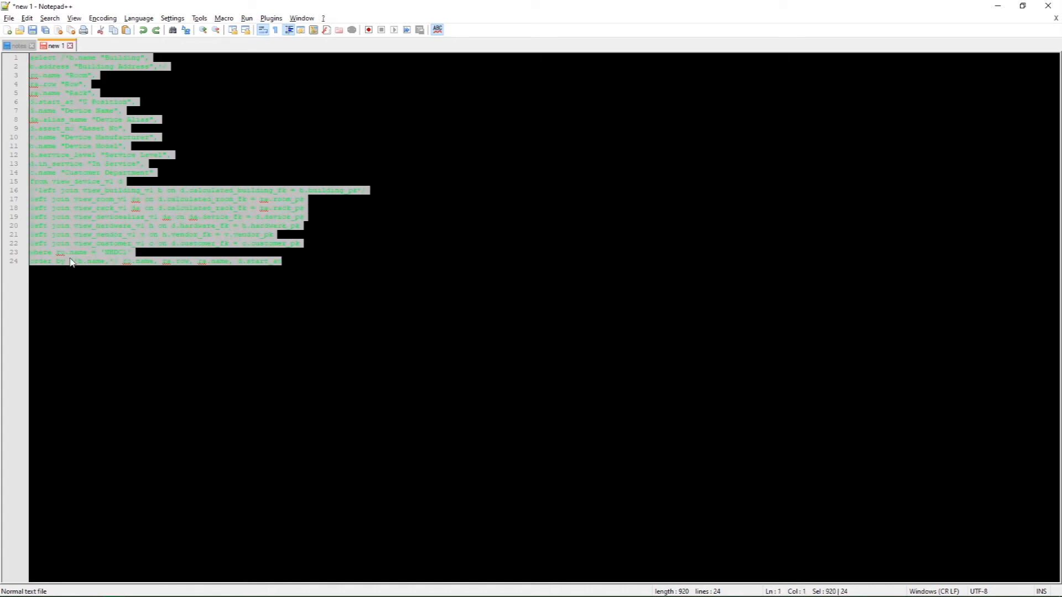
{"action": "key", "text": "alt+Tab"}
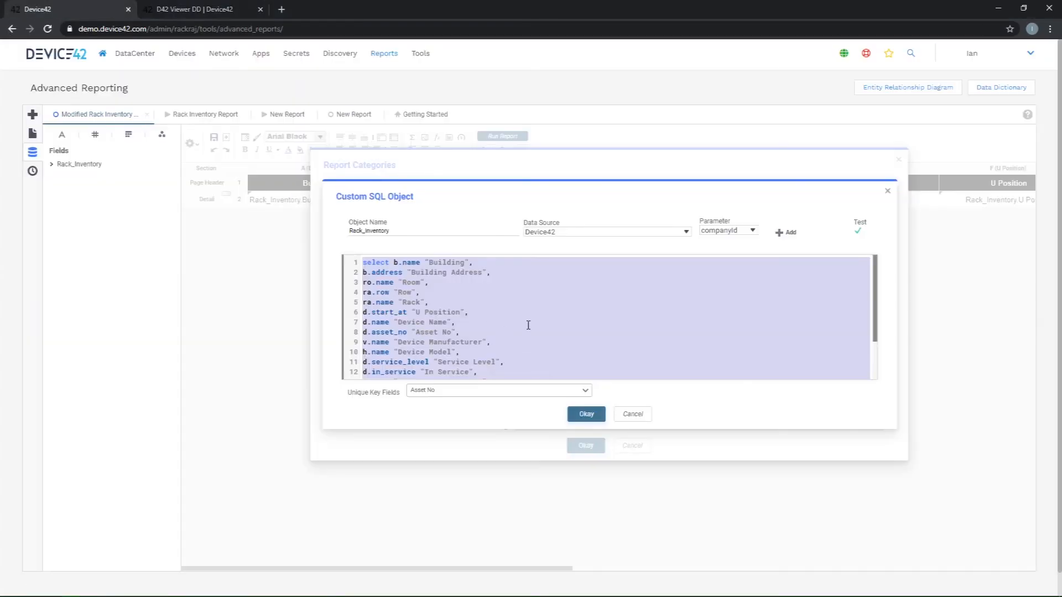
{"action": "left_click", "coordinate": [514, 302]}
{"action": "key", "text": "ctrl+a"}
{"action": "key", "text": "ctrl+v"}
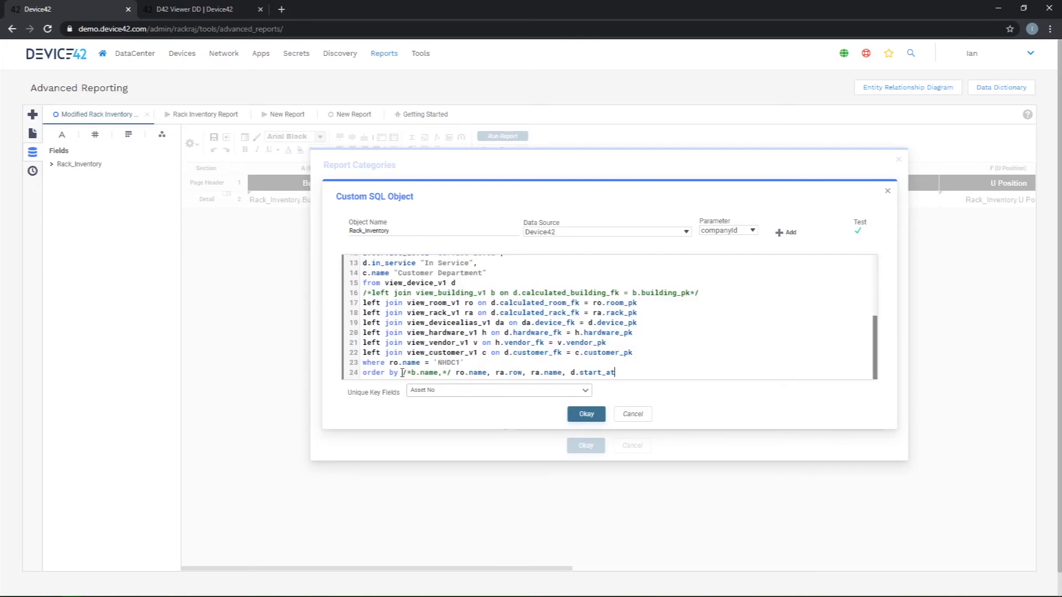
Step: Test the updated Rack_Inventory custom SQL and dismiss the test message
{"action": "scroll", "coordinate": [439, 284], "scroll_direction": "up", "scroll_amount": 3}
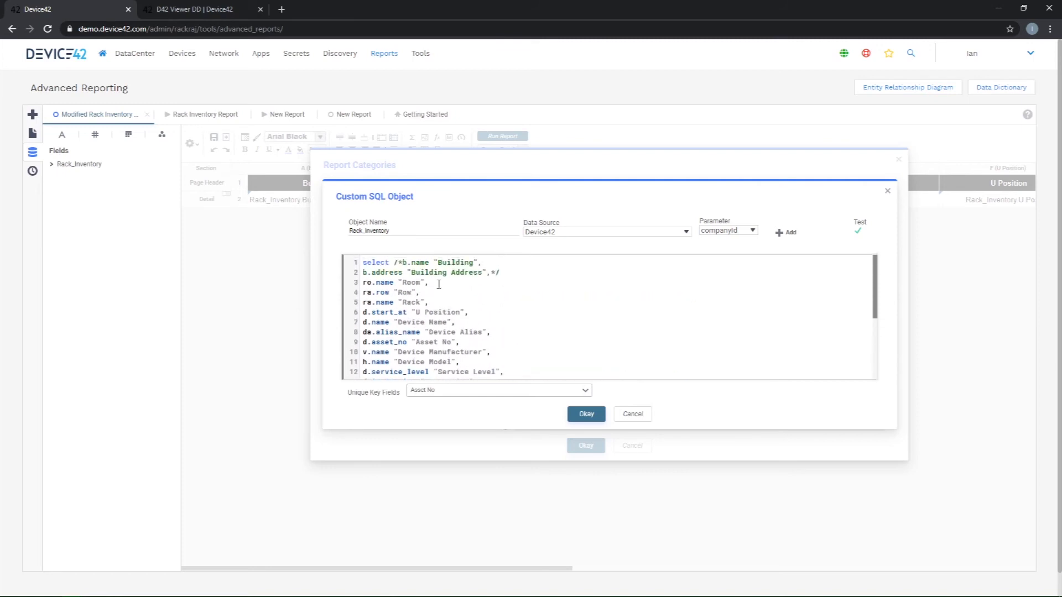
{"action": "left_click", "coordinate": [860, 233]}
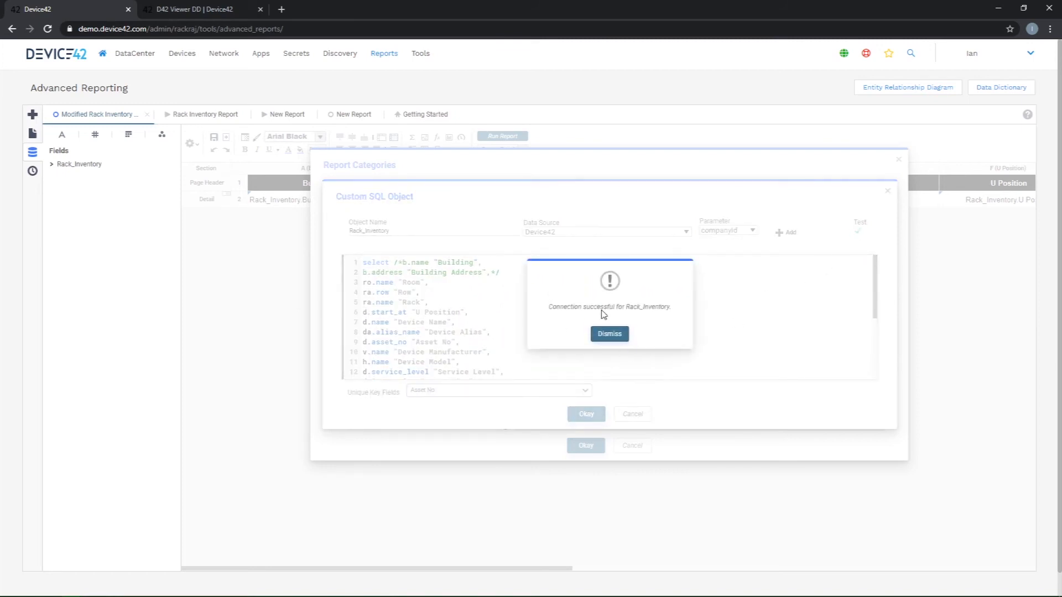
{"action": "left_click", "coordinate": [610, 334]}
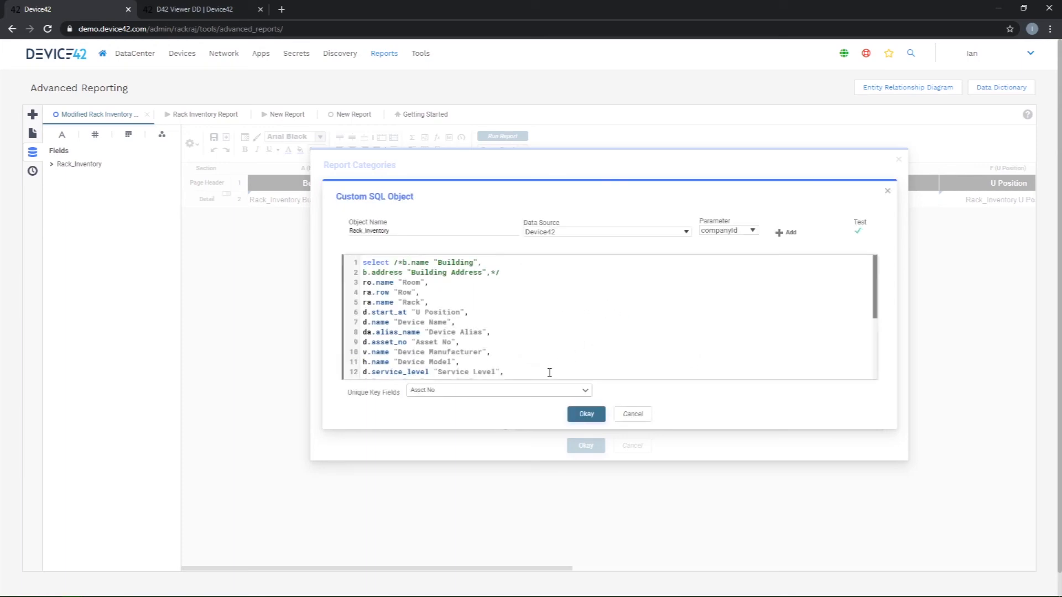
Step: Accept the updated Rack_Inventory custom SQL with Asset No as its unique key field, and confirm the report categories
{"action": "left_click", "coordinate": [586, 413]}
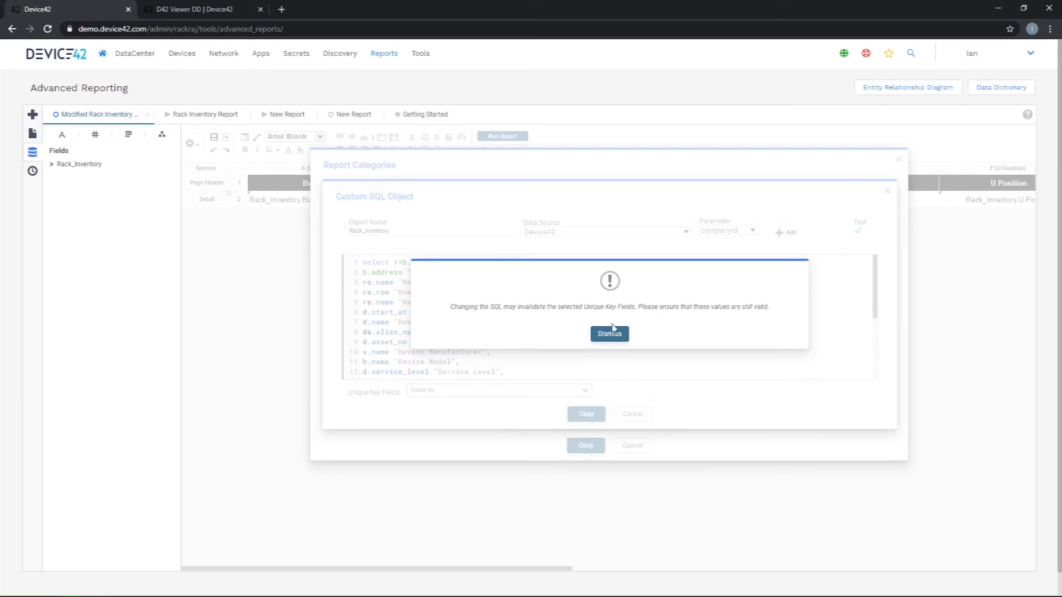
{"action": "left_click", "coordinate": [604, 335]}
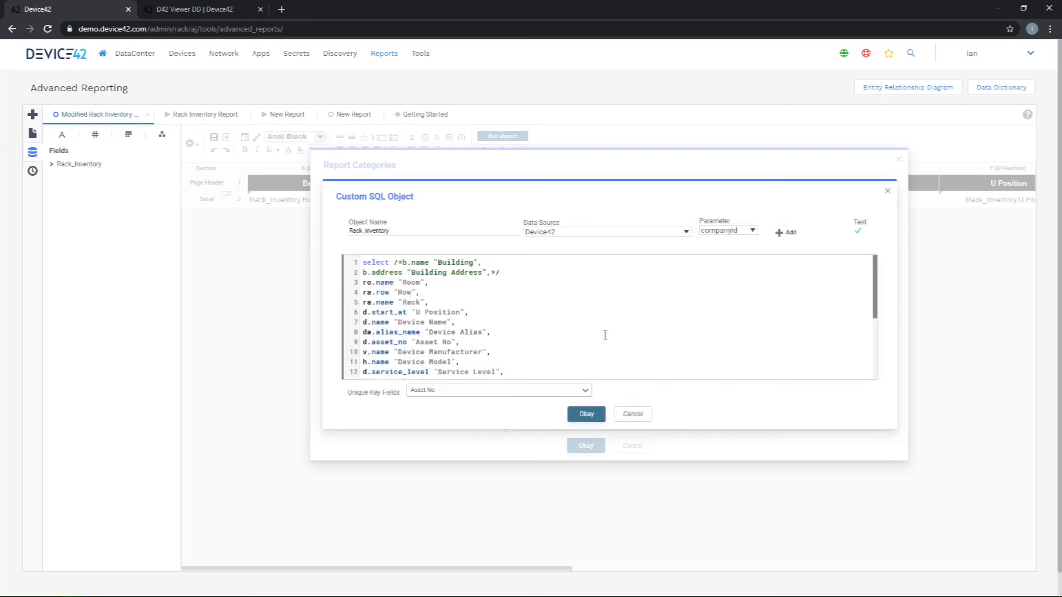
{"action": "left_click", "coordinate": [481, 393]}
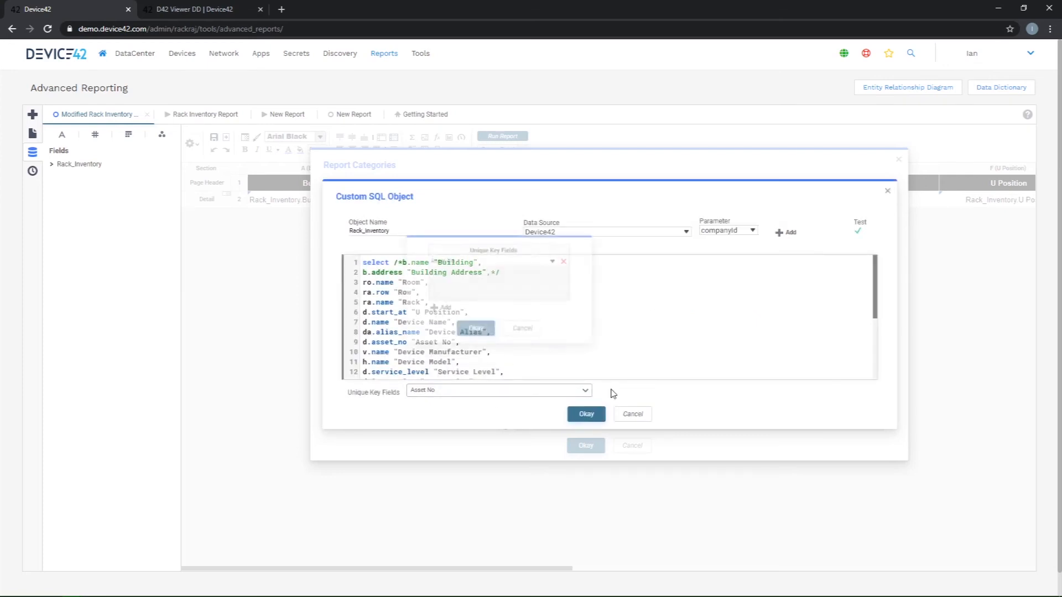
{"action": "left_click", "coordinate": [476, 325]}
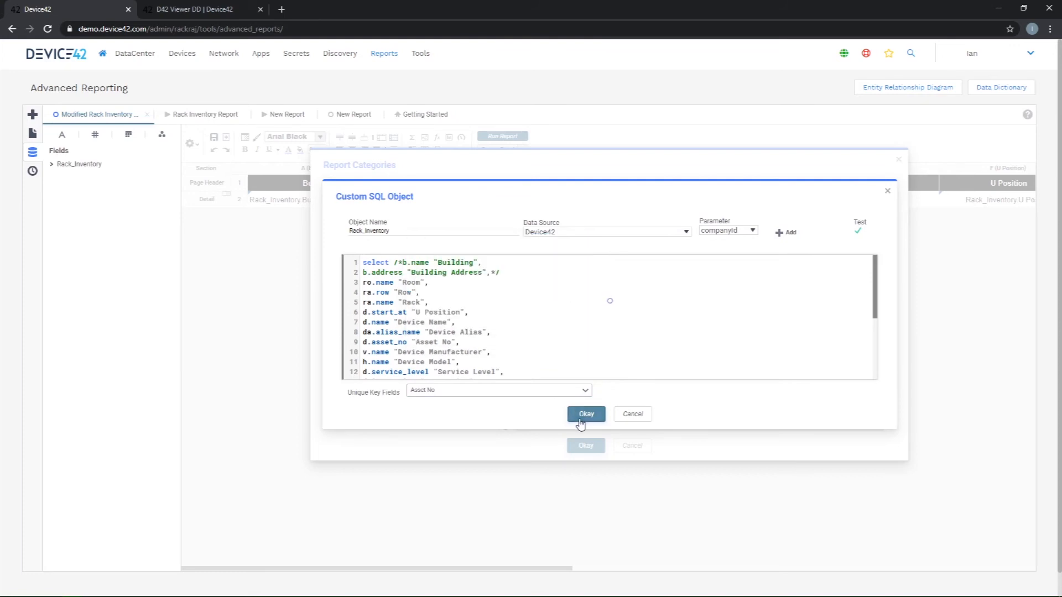
{"action": "left_click", "coordinate": [585, 415]}
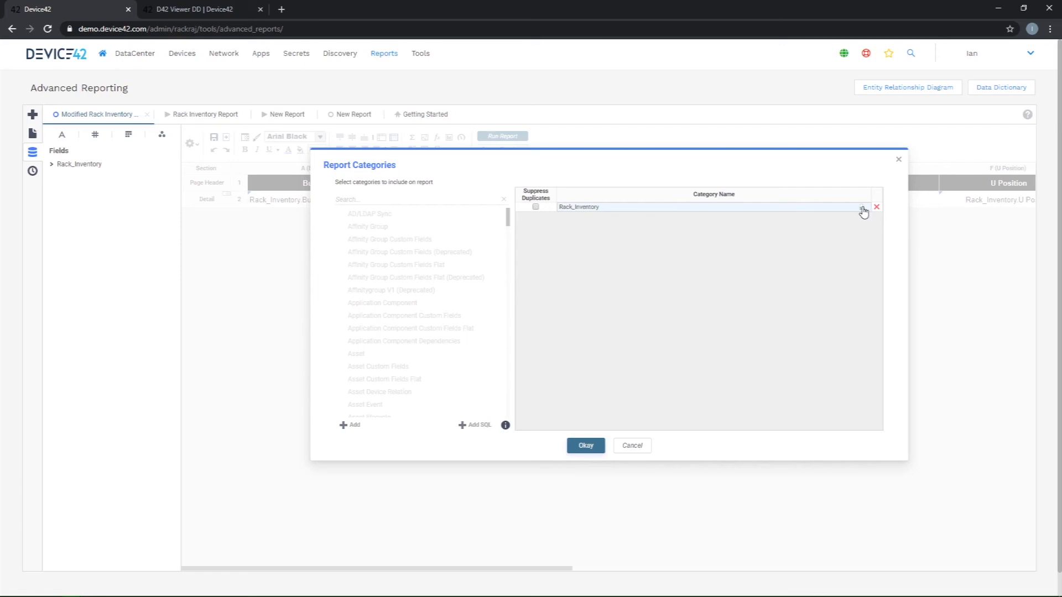
{"action": "left_click", "coordinate": [589, 441]}
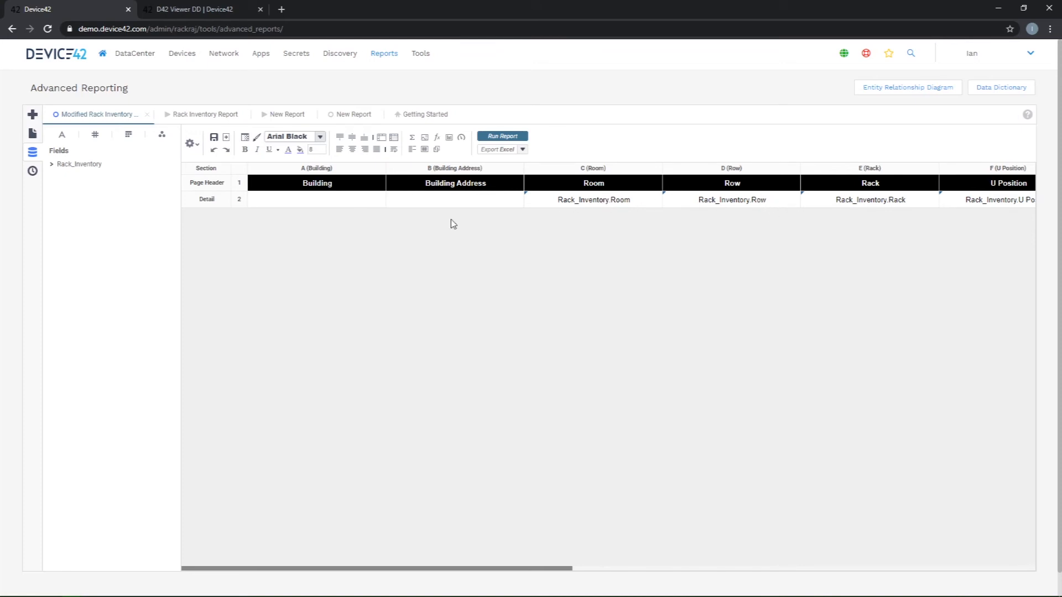
Step: Delete the Building and Building Address columns from the modified rack inventory report layout
{"action": "right_click", "coordinate": [326, 168]}
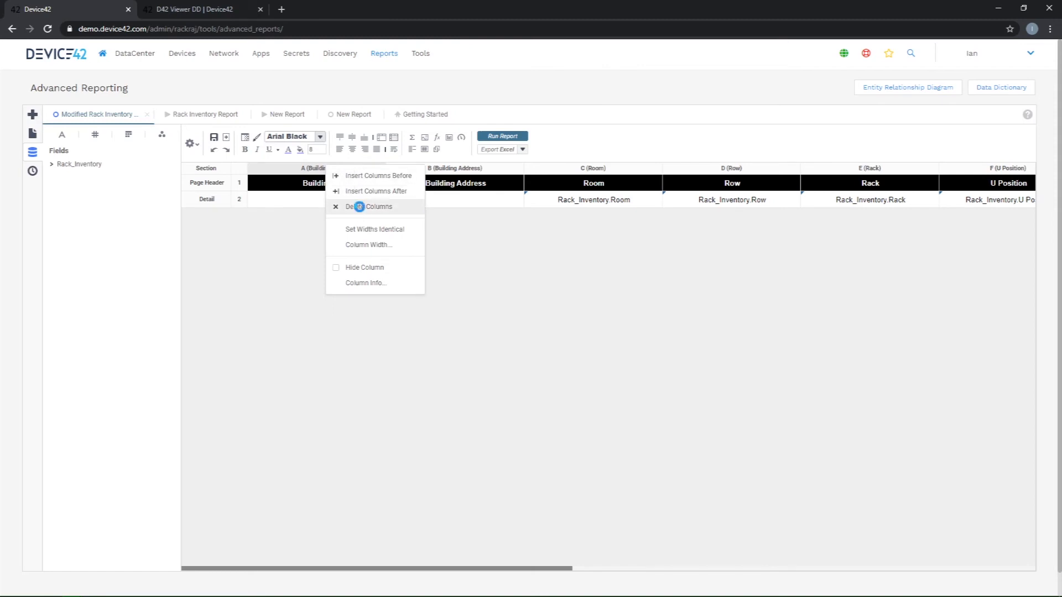
{"action": "left_click", "coordinate": [357, 207]}
{"action": "right_click", "coordinate": [325, 168]}
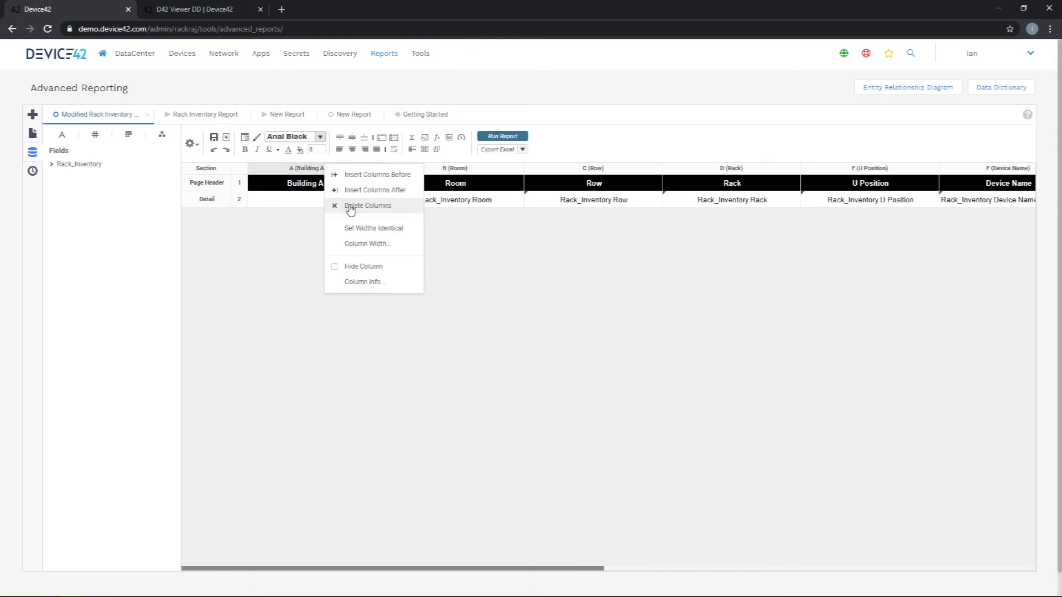
{"action": "left_click", "coordinate": [351, 208]}
Step: Insert a column after Device Name and set its column label to Device Alias
{"action": "left_click_drag", "start_coordinate": [431, 570], "coordinate": [559, 576]}
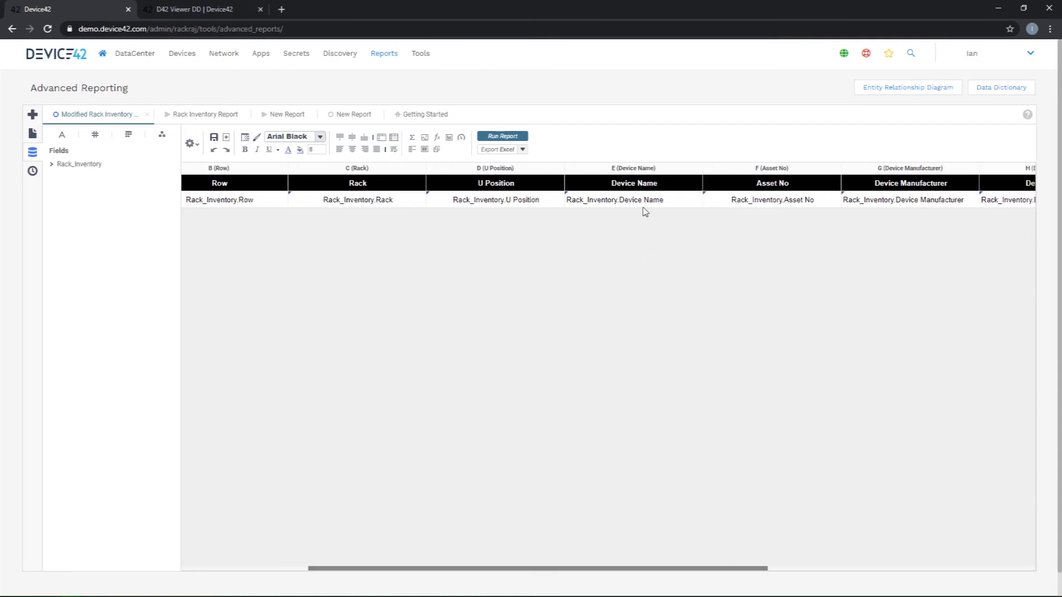
{"action": "right_click", "coordinate": [629, 171]}
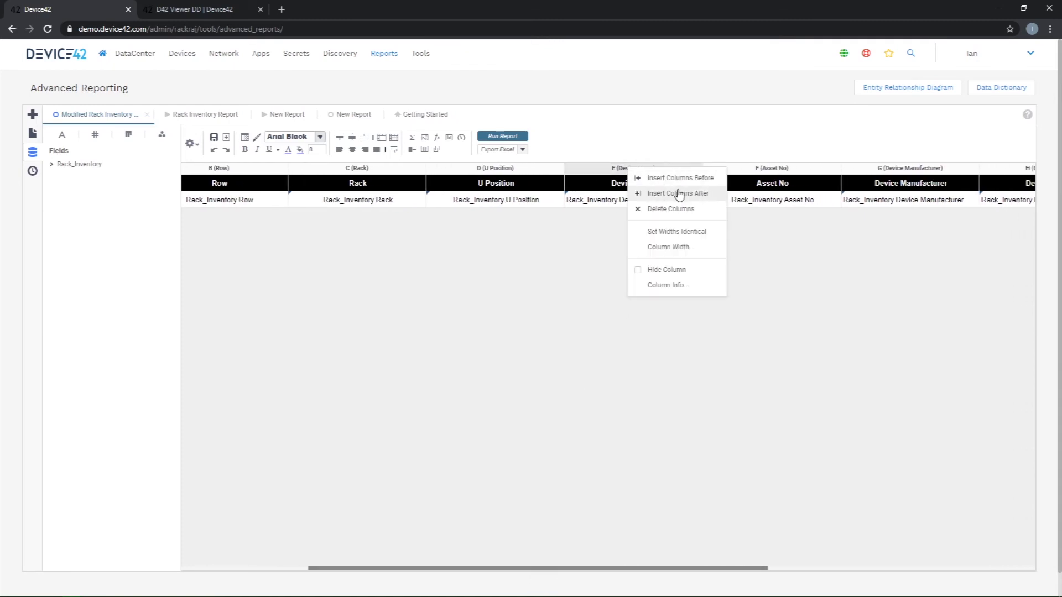
{"action": "left_click", "coordinate": [680, 193]}
{"action": "right_click", "coordinate": [719, 170]}
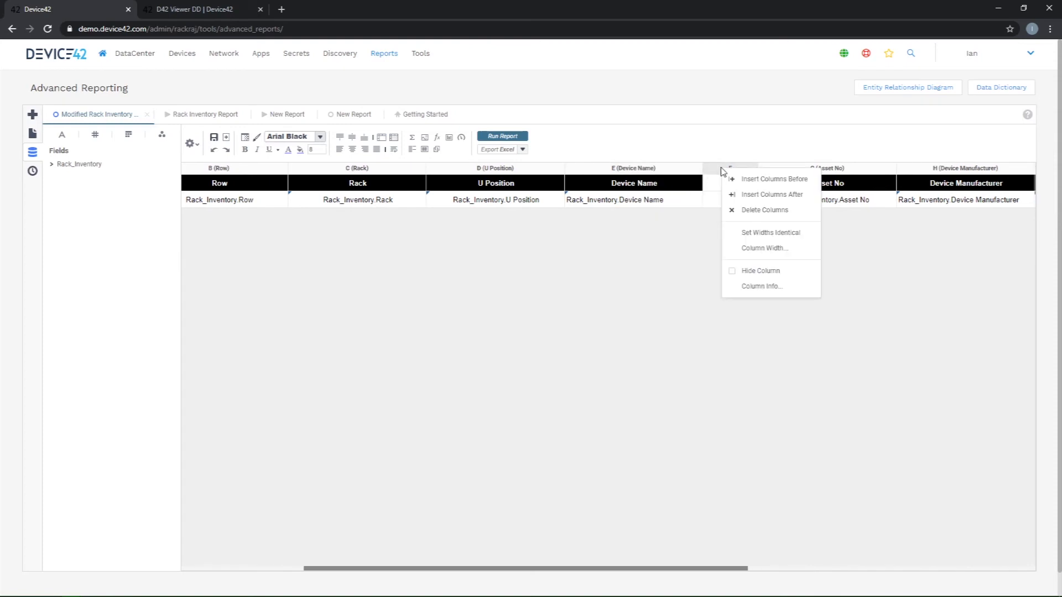
{"action": "left_click", "coordinate": [769, 286]}
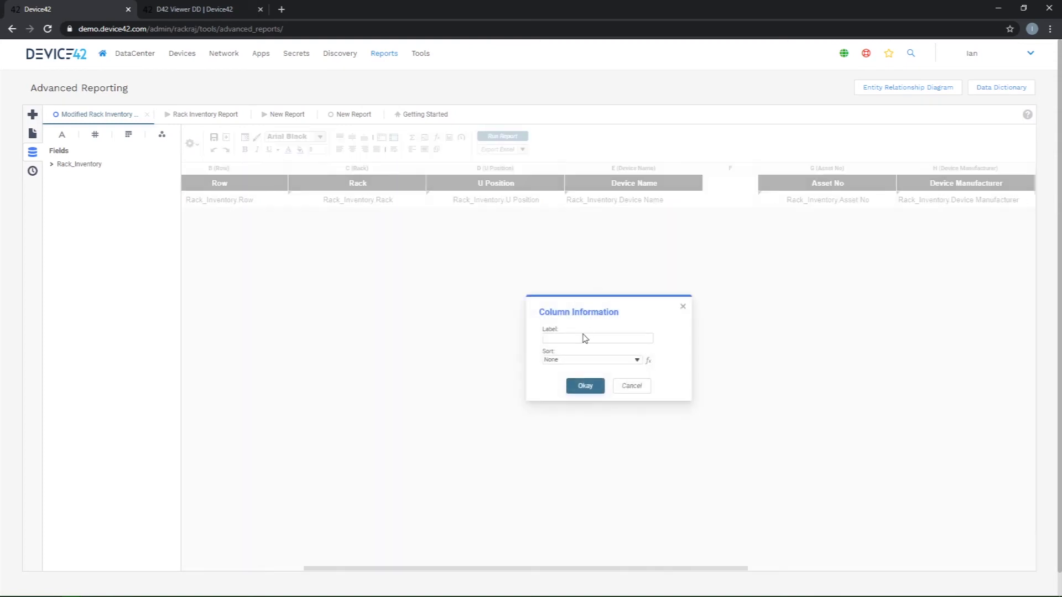
{"action": "left_click", "coordinate": [582, 337]}
{"action": "type", "text": "Device Alias"}
{"action": "left_click", "coordinate": [586, 387]}
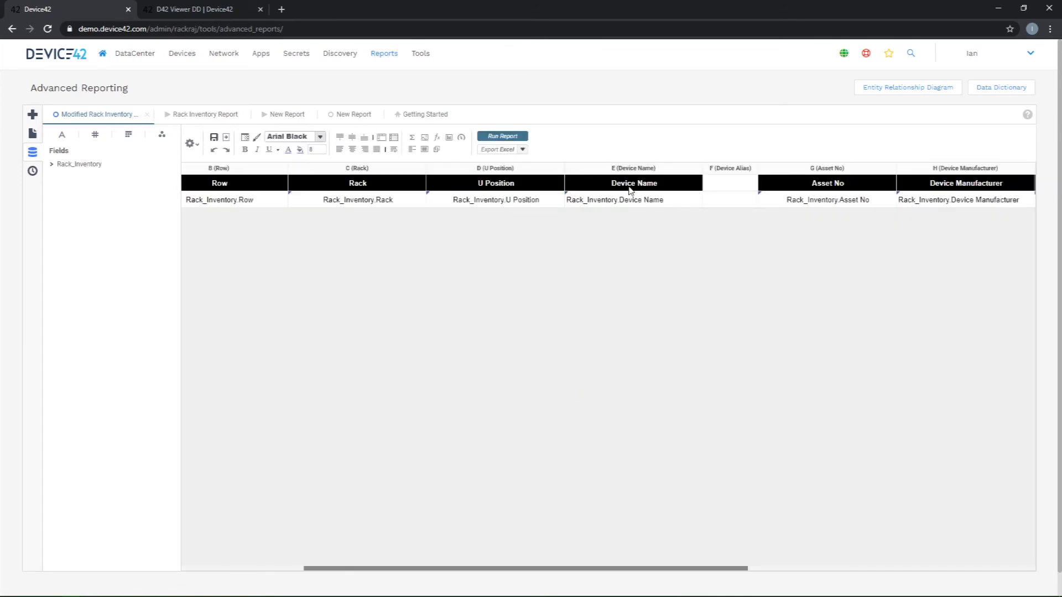
Step: Copy the Device Name header cell into the new column, widen the column, and change the header text to Device Alias
{"action": "left_click", "coordinate": [632, 182]}
{"action": "right_click", "coordinate": [633, 177]}
{"action": "left_click", "coordinate": [661, 202]}
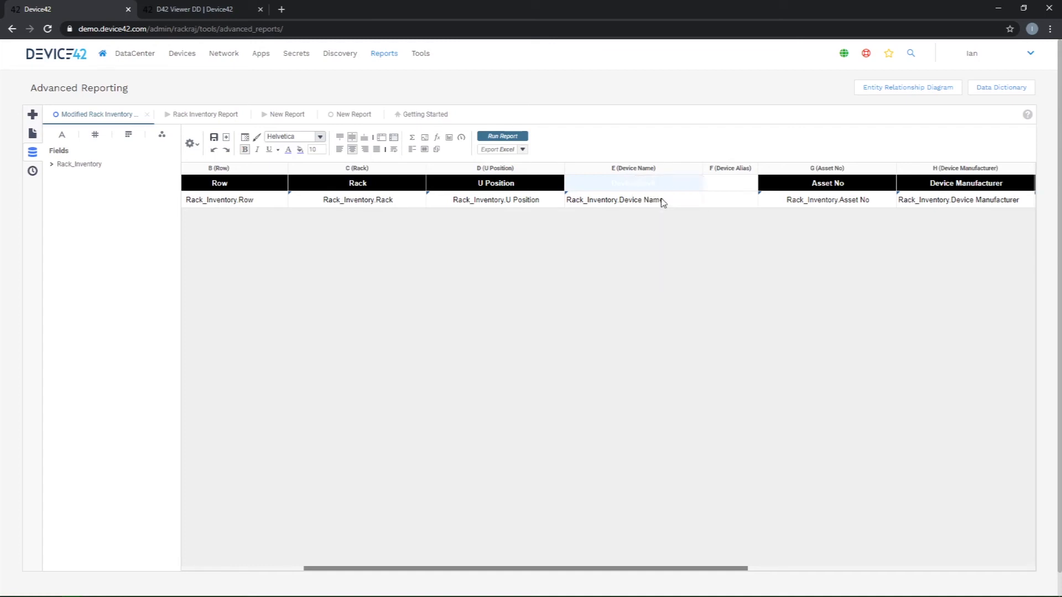
{"action": "left_click", "coordinate": [730, 186]}
{"action": "type", "text": "Device Name"}
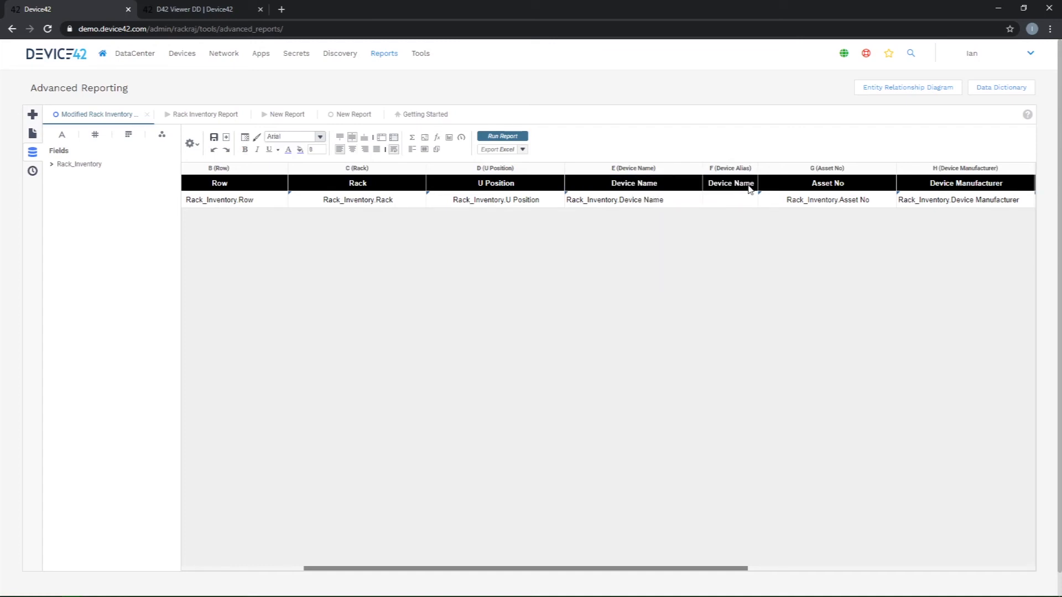
{"action": "left_click_drag", "start_coordinate": [757, 165], "coordinate": [794, 166]}
{"action": "double_click", "coordinate": [786, 185]}
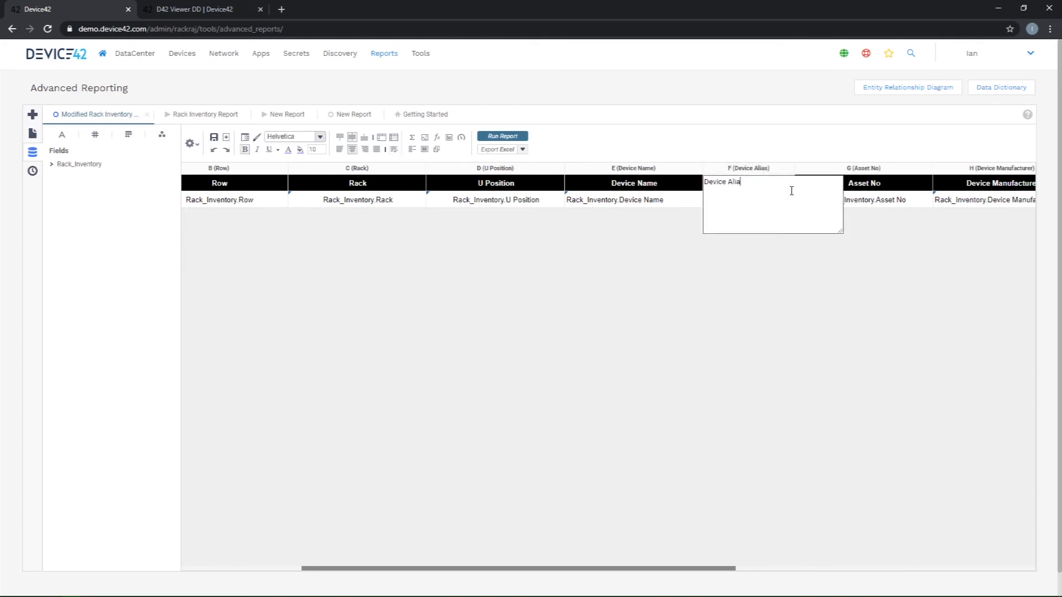
{"action": "left_click", "coordinate": [619, 336]}
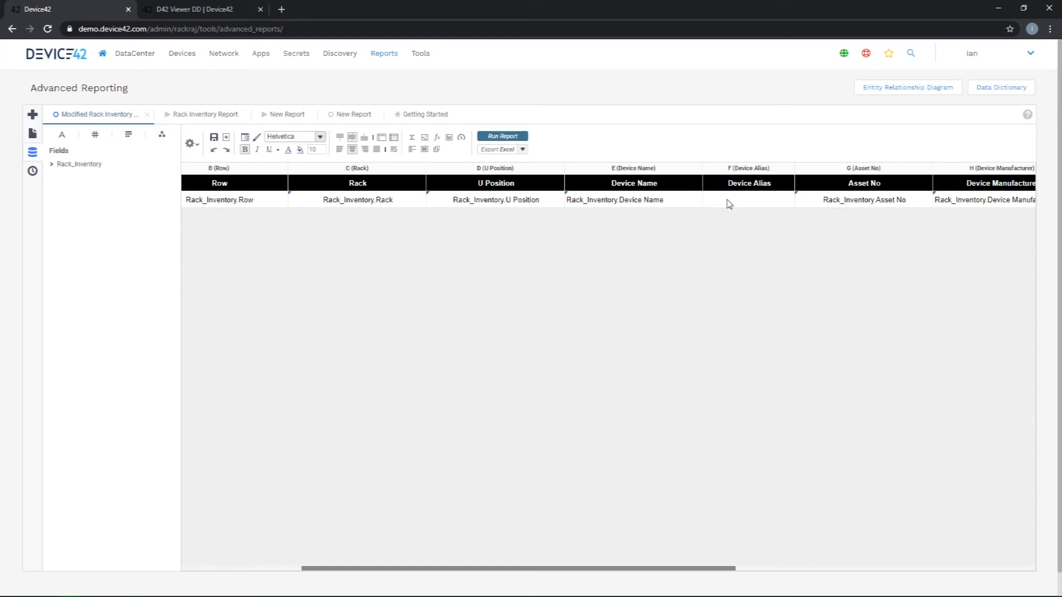
Step: Place the Rack_Inventory Device Alias field in the detail row under the Device Alias header and widen that column
{"action": "left_click", "coordinate": [53, 164]}
{"action": "left_click", "coordinate": [52, 165]}
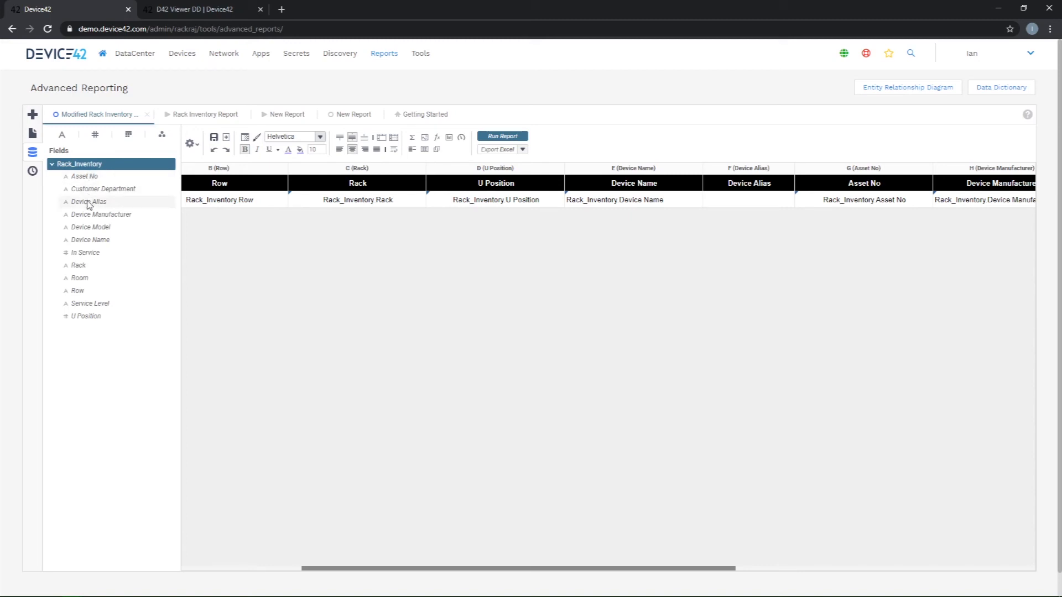
{"action": "left_click_drag", "start_coordinate": [77, 205], "coordinate": [739, 208]}
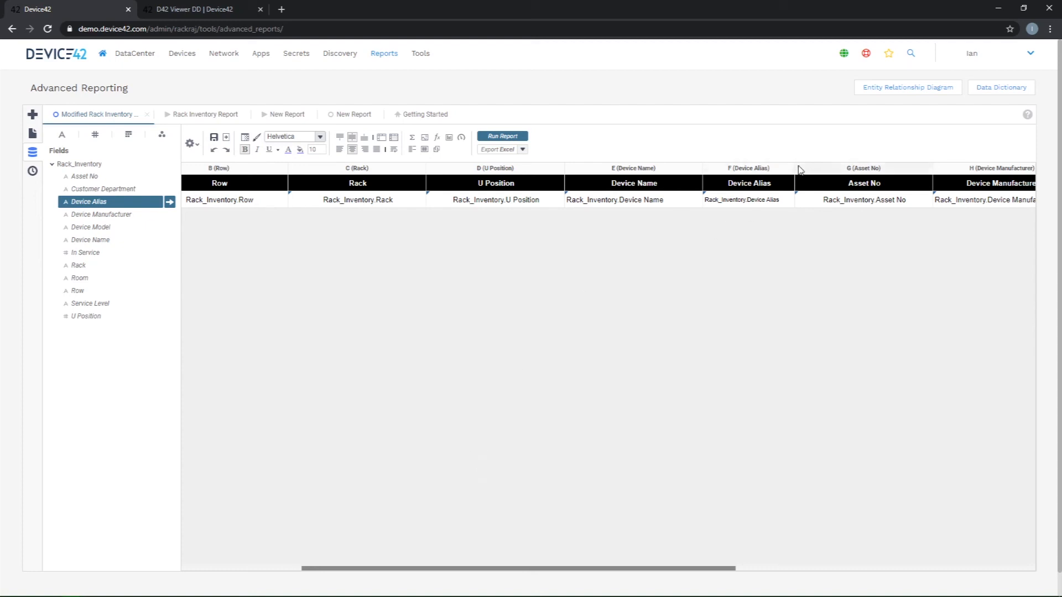
{"action": "left_click_drag", "start_coordinate": [795, 169], "coordinate": [822, 166]}
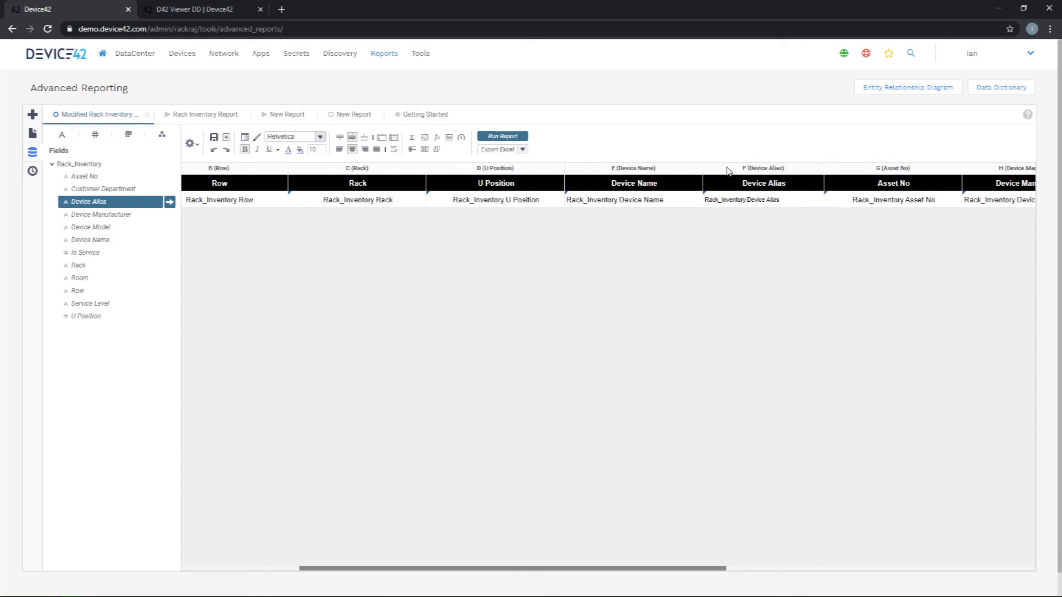
Step: Save the modified rack inventory report and run it
{"action": "left_click_drag", "start_coordinate": [519, 569], "coordinate": [355, 562]}
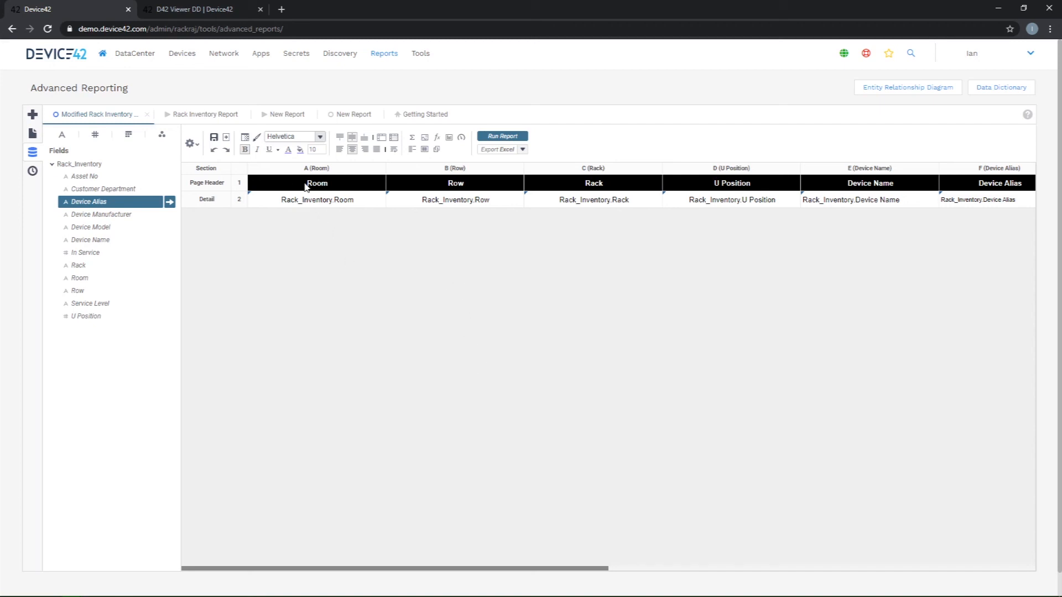
{"action": "left_click", "coordinate": [213, 137]}
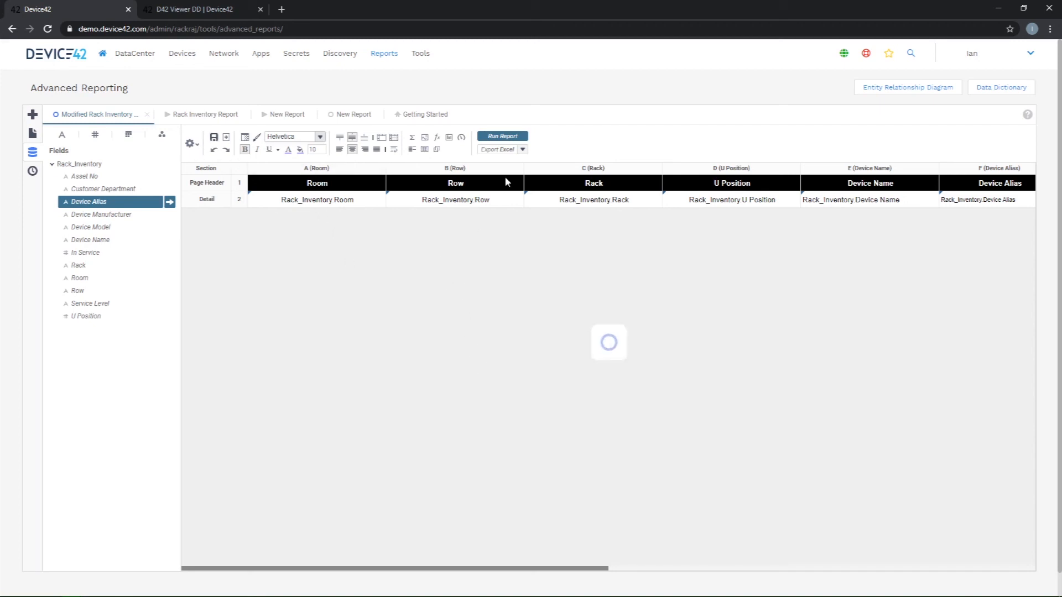
{"action": "left_click", "coordinate": [503, 138]}
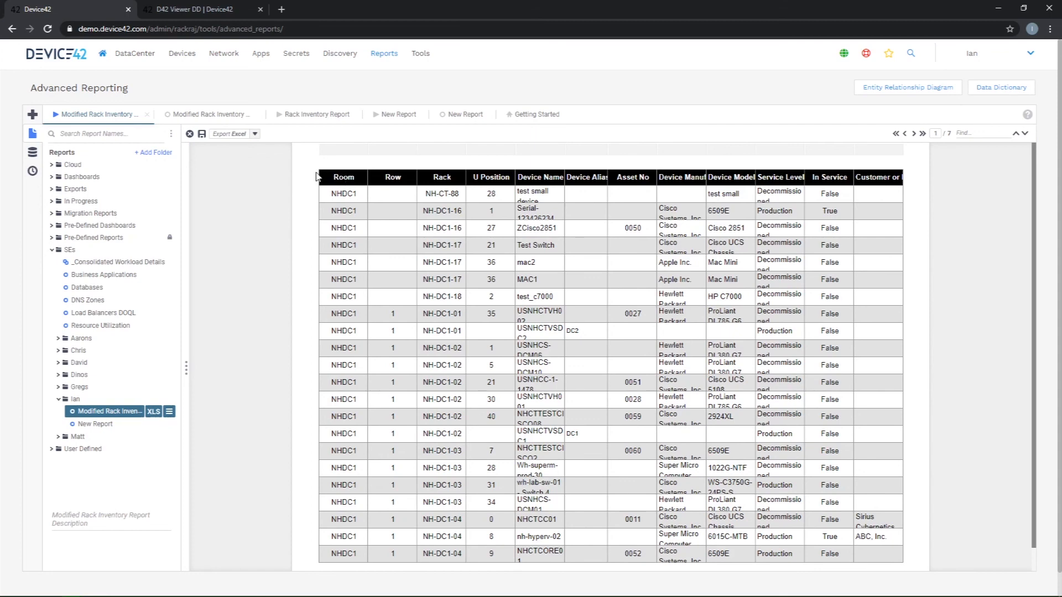
Step: Compare the modified report's columns, rooms and page count with the original Rack Inventory Report, and advance the modified report one page
{"action": "mouse_move", "coordinate": [332, 156]}
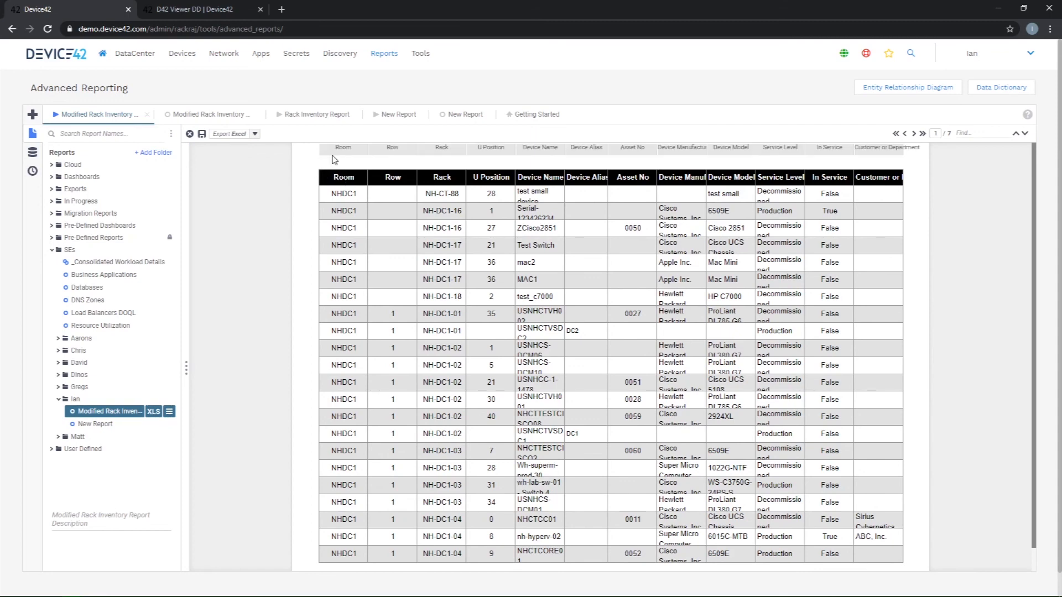
{"action": "left_click", "coordinate": [314, 115]}
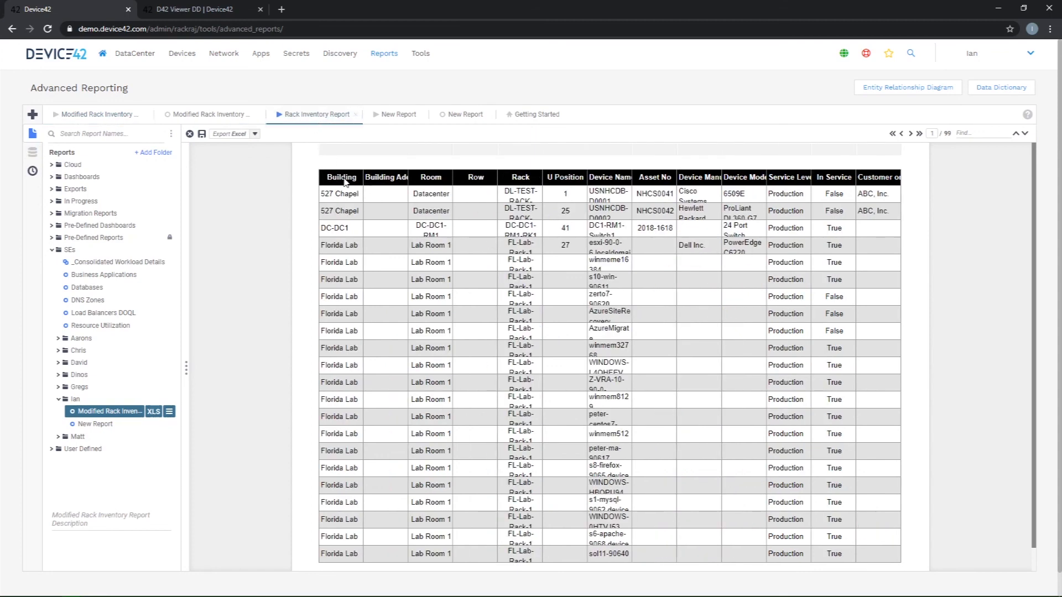
{"action": "left_click", "coordinate": [120, 114]}
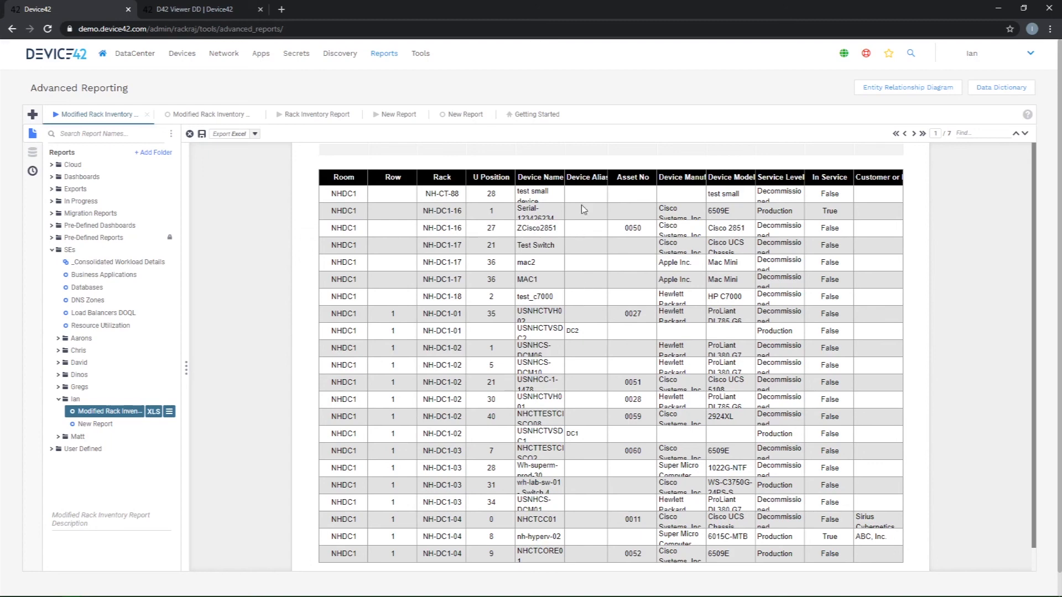
{"action": "scroll", "coordinate": [576, 336], "scroll_direction": "down", "scroll_amount": 1}
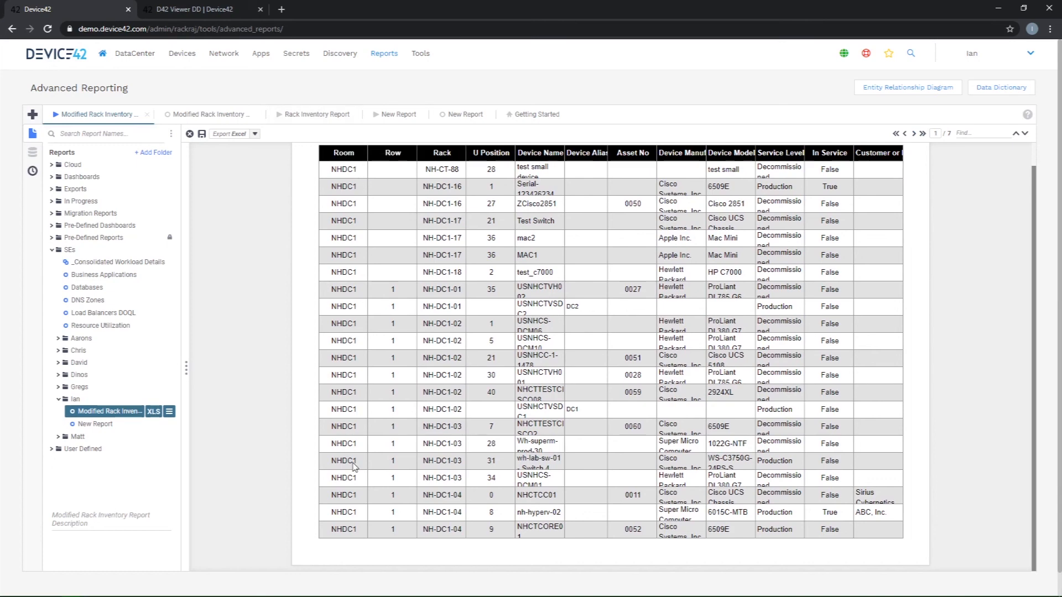
{"action": "left_click", "coordinate": [320, 115]}
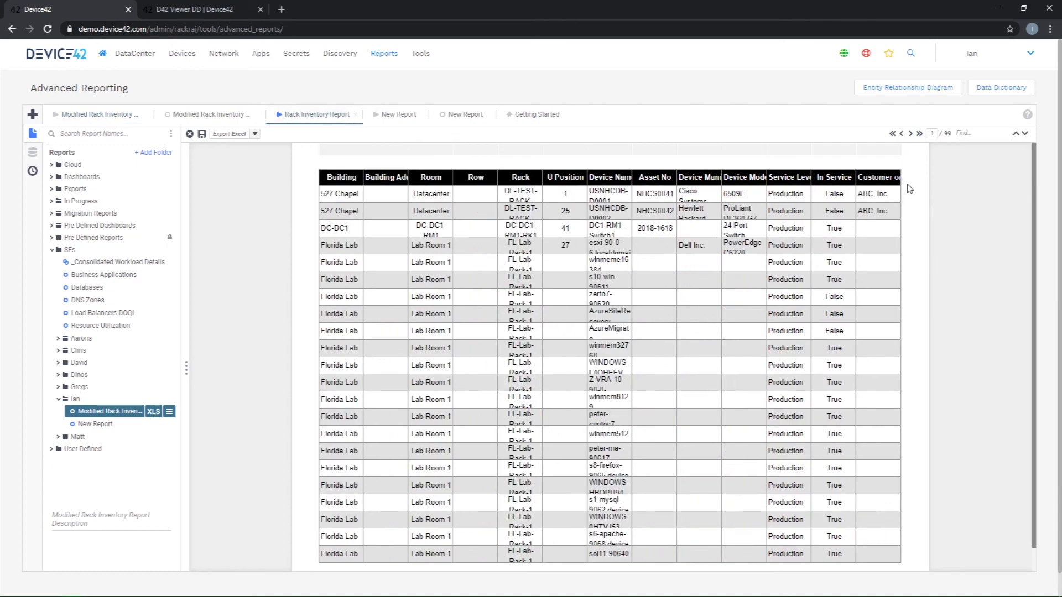
{"action": "left_click", "coordinate": [87, 114]}
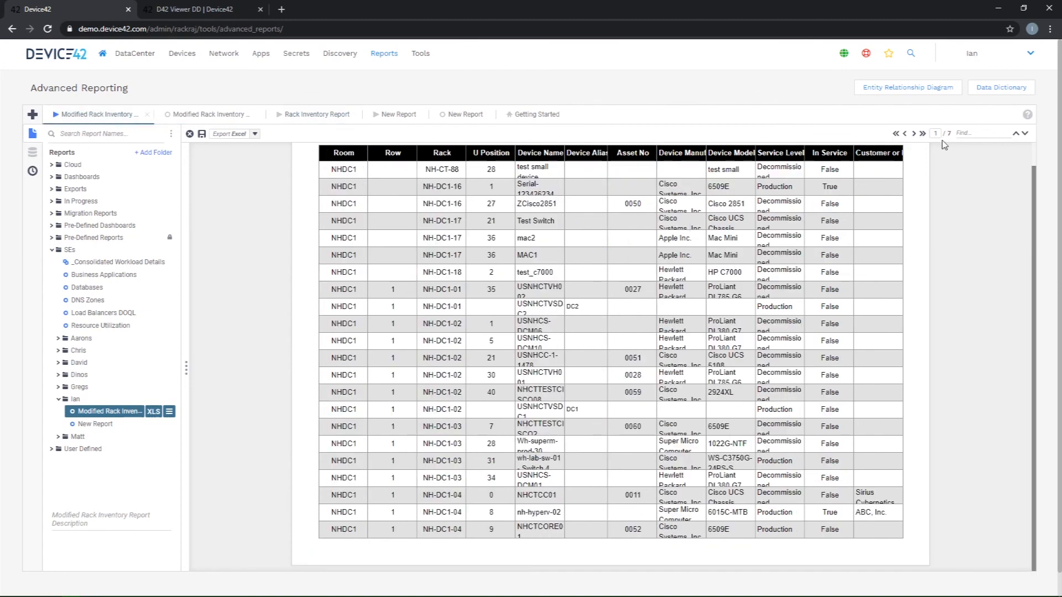
{"action": "left_click", "coordinate": [913, 133]}
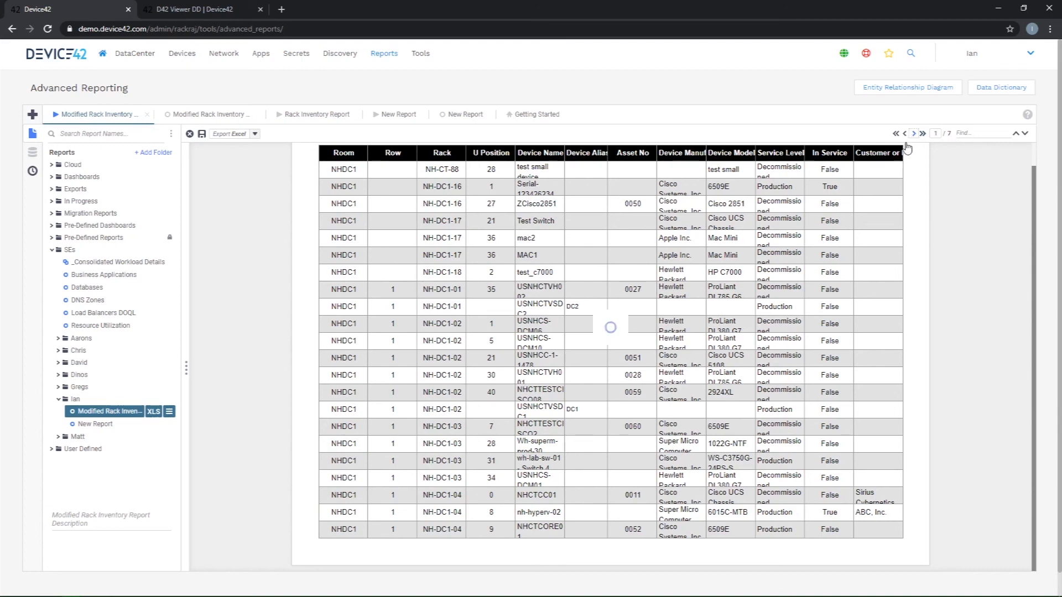